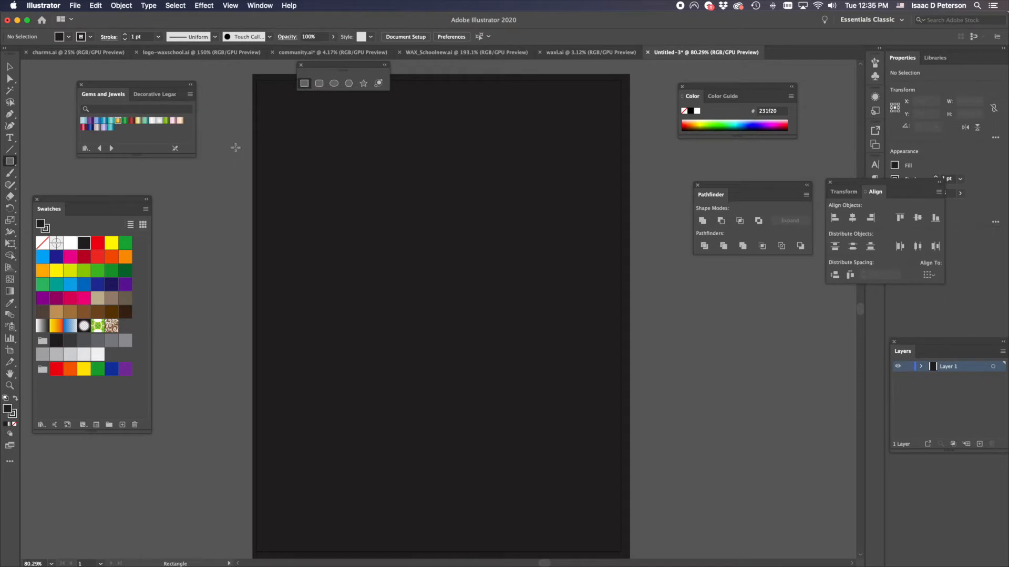
- Lock Layer 1 holding the dark background and add a new layer above it
left_click(908, 368)
scroll(526, 204, "up", 2)
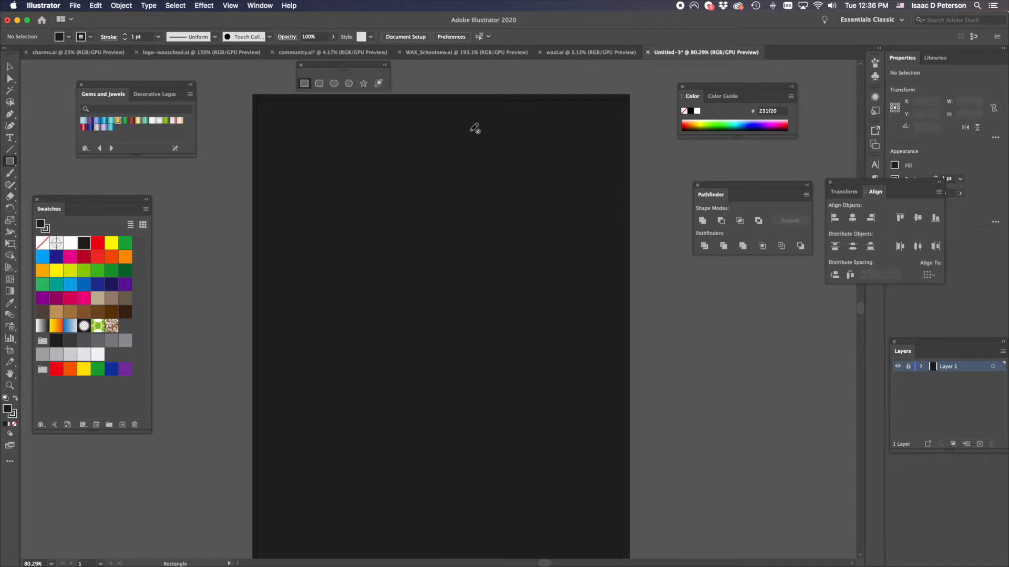
scroll(472, 129, "up", 5)
scroll(474, 127, "down", 4)
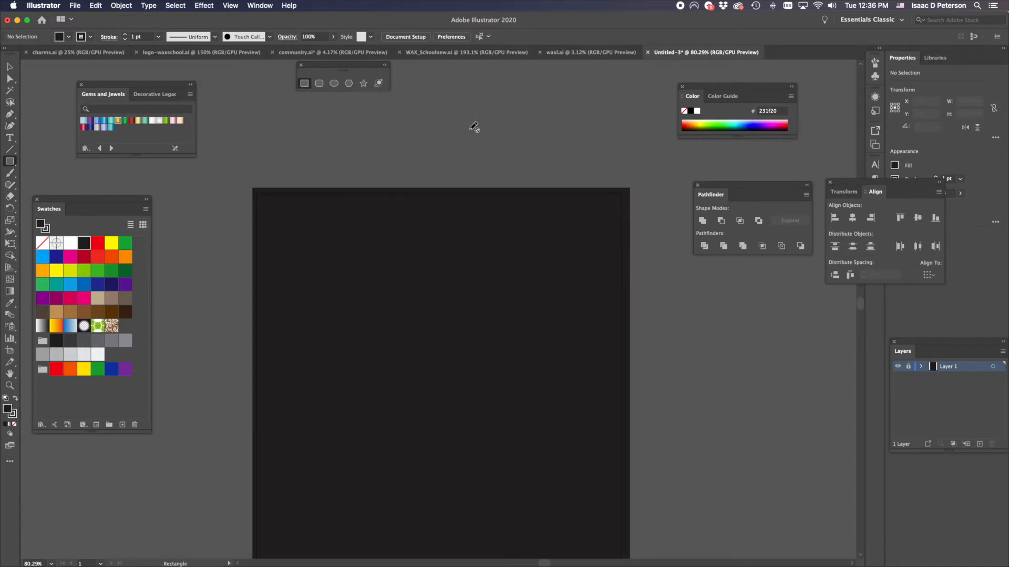
scroll(474, 127, "down", 2)
scroll(474, 128, "up", 1)
scroll(474, 128, "down", 2)
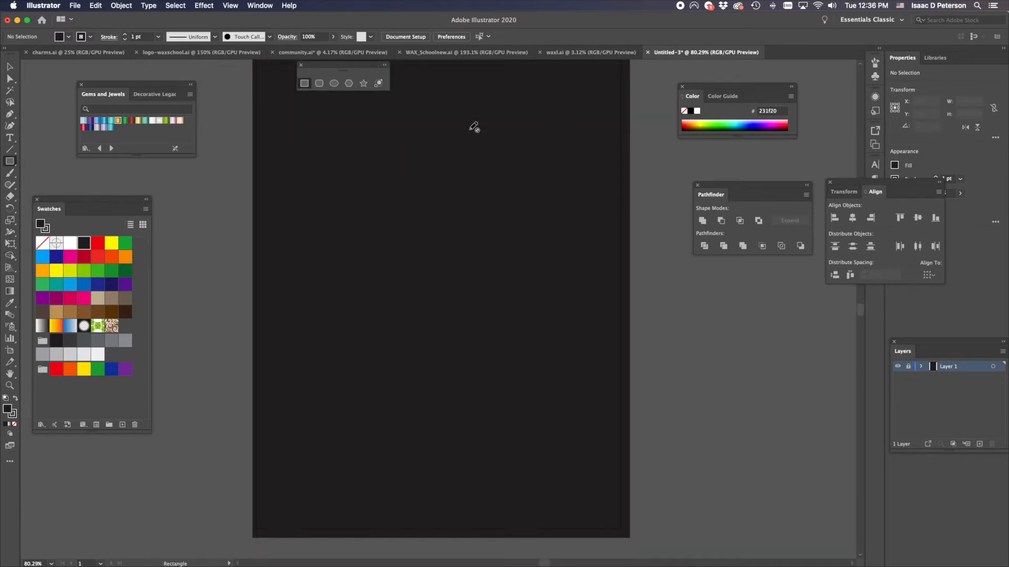
scroll(474, 127, "up", 2)
scroll(474, 127, "down", 1)
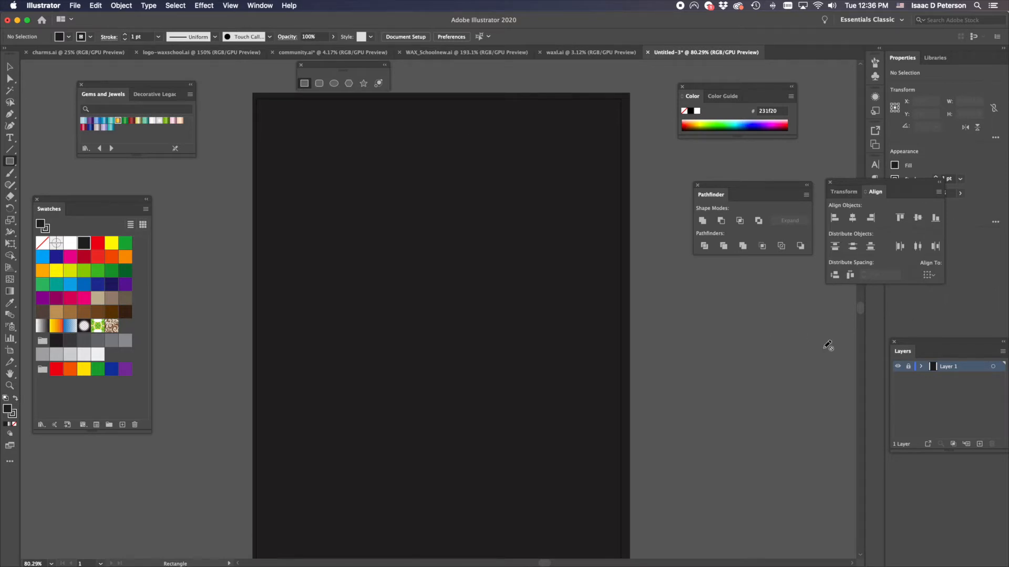
left_click(980, 445)
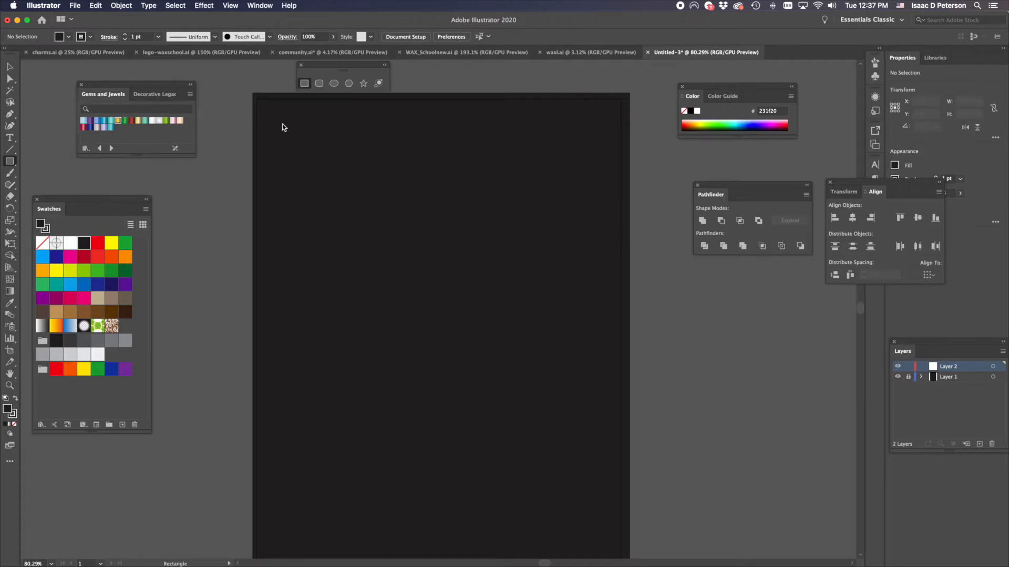
- Activate the Pen tool and set the fill colour to the red swatch ed1c24
left_click(10, 79)
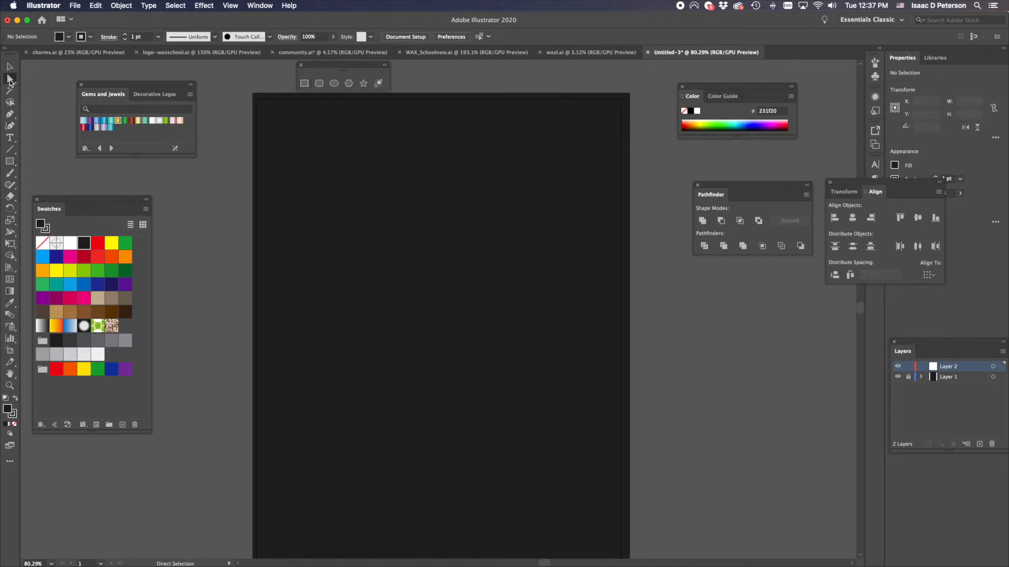
left_click(9, 112)
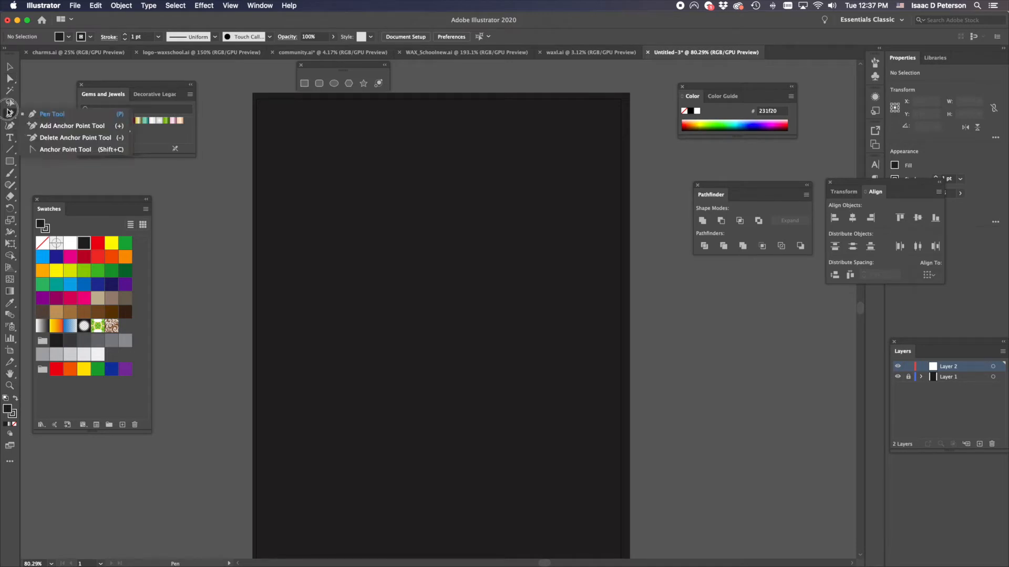
left_click(39, 114)
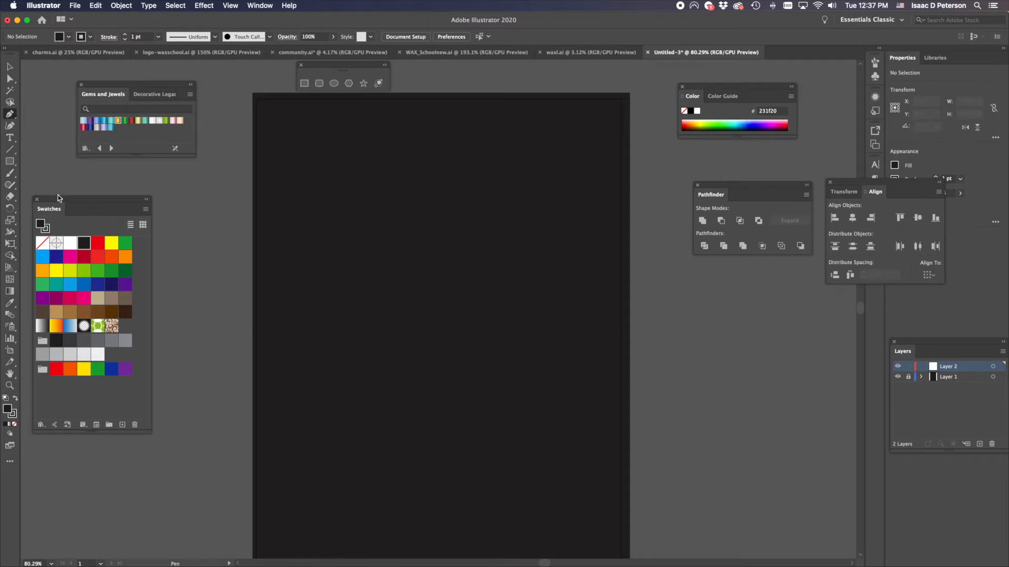
left_click(98, 246)
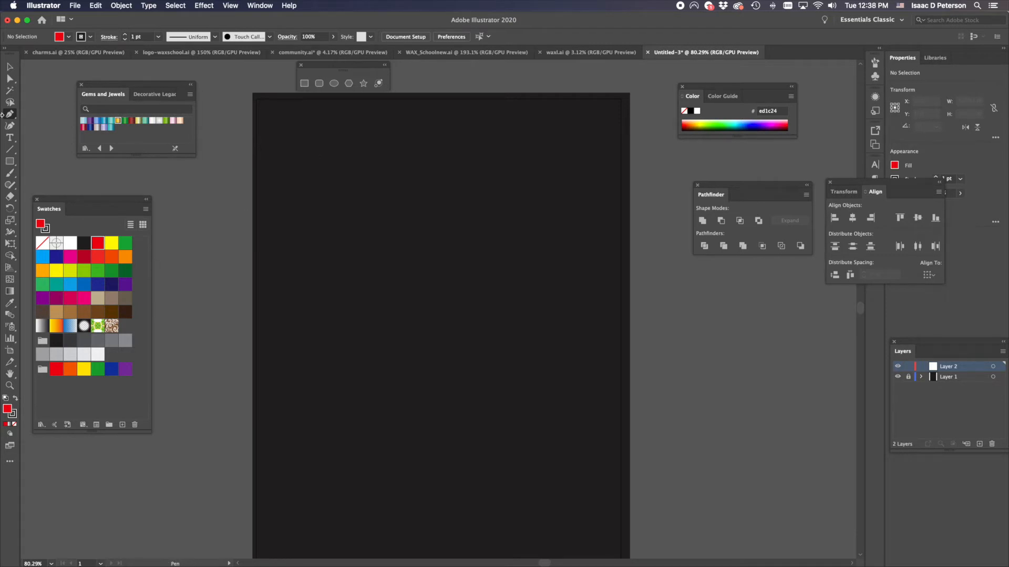
left_click(9, 65)
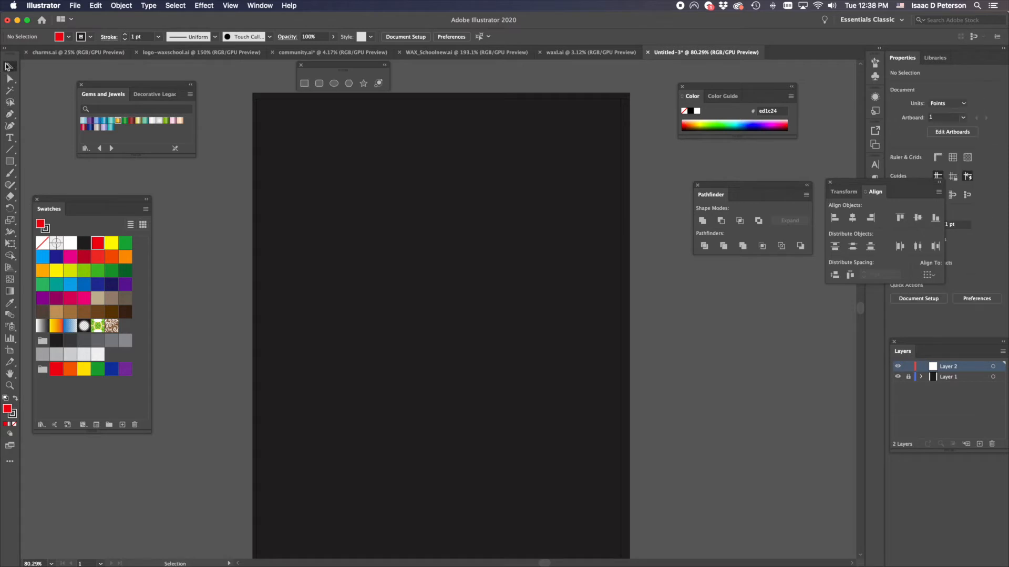
left_click(10, 113)
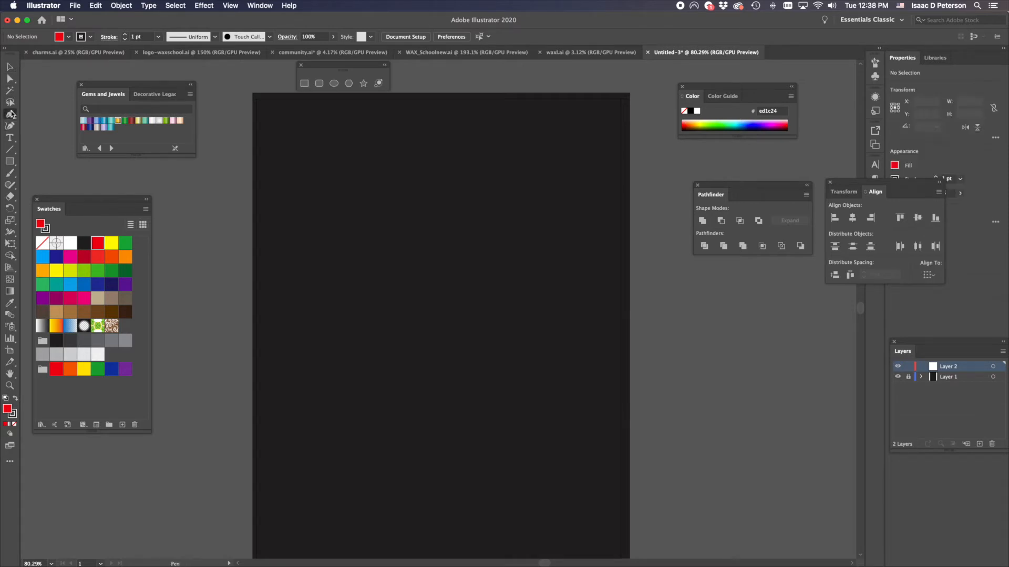
key("super")
key("super")
left_click(10, 78)
left_click(10, 113)
key("alt")
key("alt")
key("alt")
key("super")
- Draw the jagged upper edge of a red zigzag shape with straight Pen segments, running left to right across the artboard's upper part
left_click(292, 132)
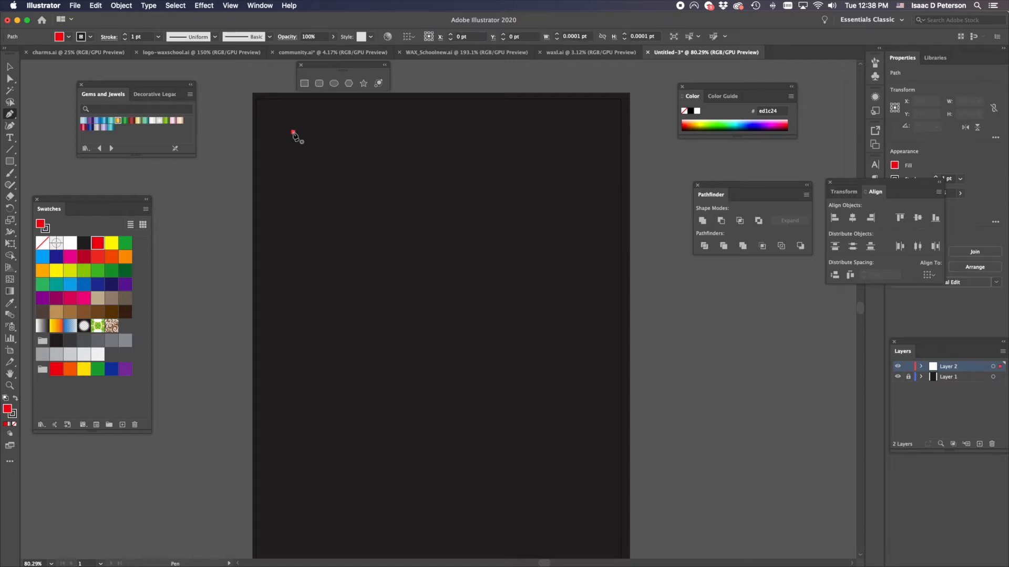
left_click(320, 166)
left_click(351, 129)
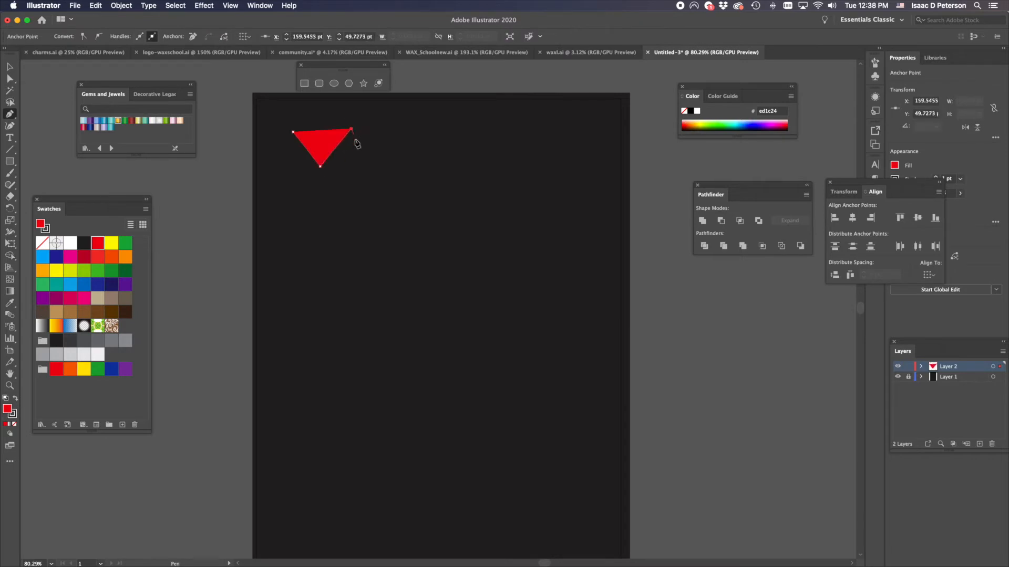
left_click(369, 169)
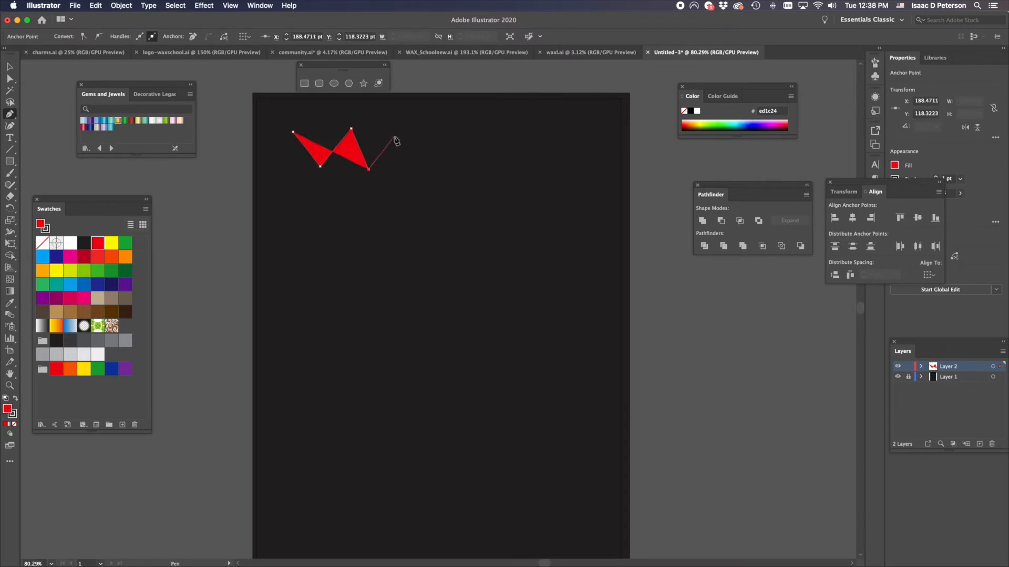
left_click(395, 138)
left_click(389, 162)
left_click(414, 136)
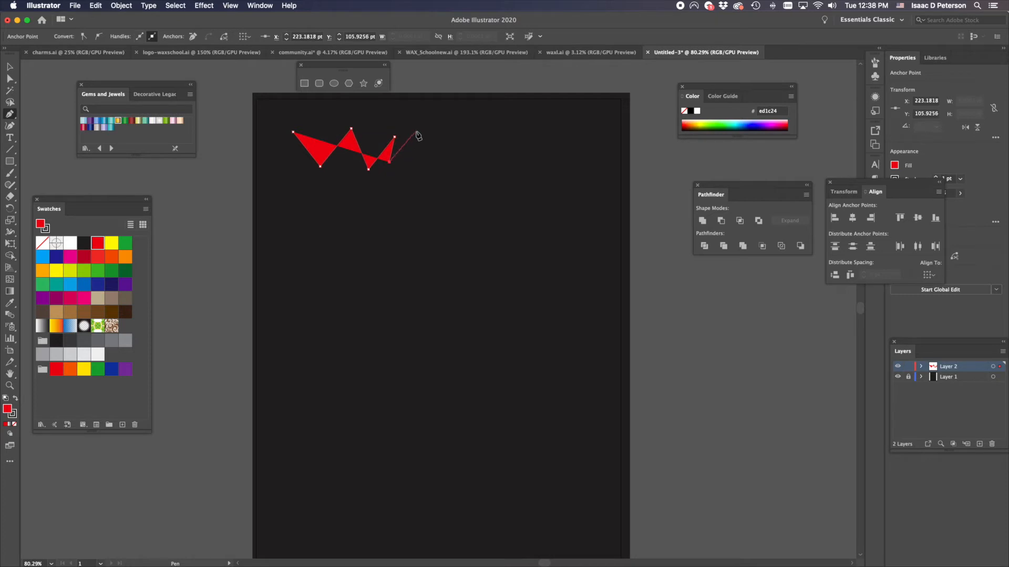
left_click(414, 159)
left_click(430, 136)
left_click(431, 166)
left_click(441, 137)
left_click(447, 159)
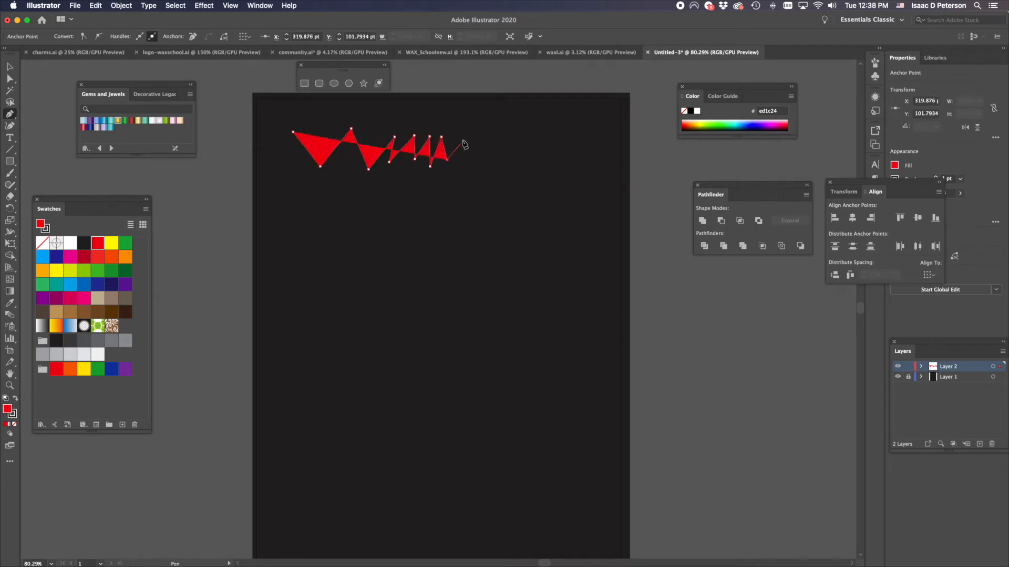
left_click(461, 138)
left_click(461, 155)
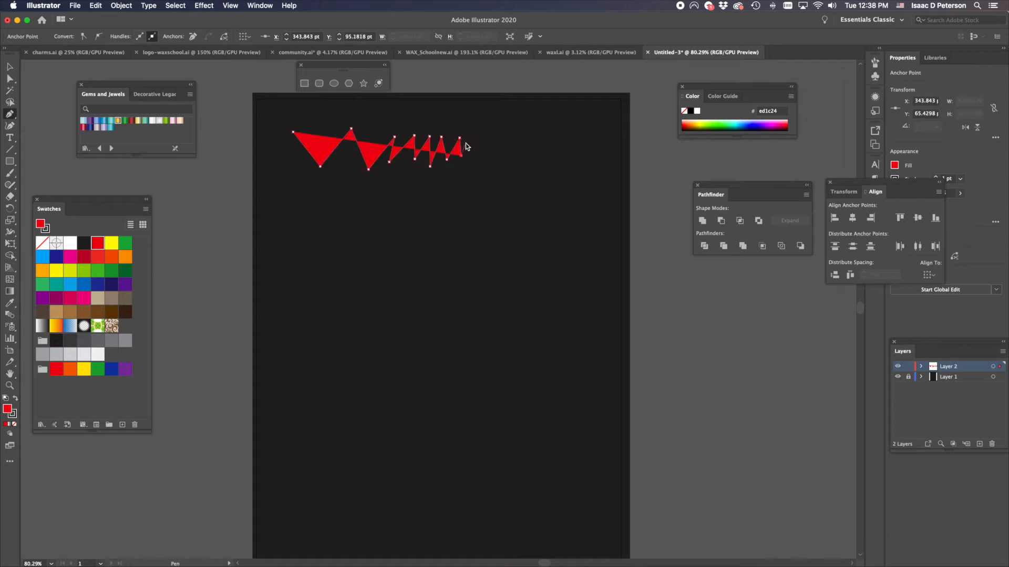
left_click(472, 135)
left_click(478, 155)
left_click(494, 120)
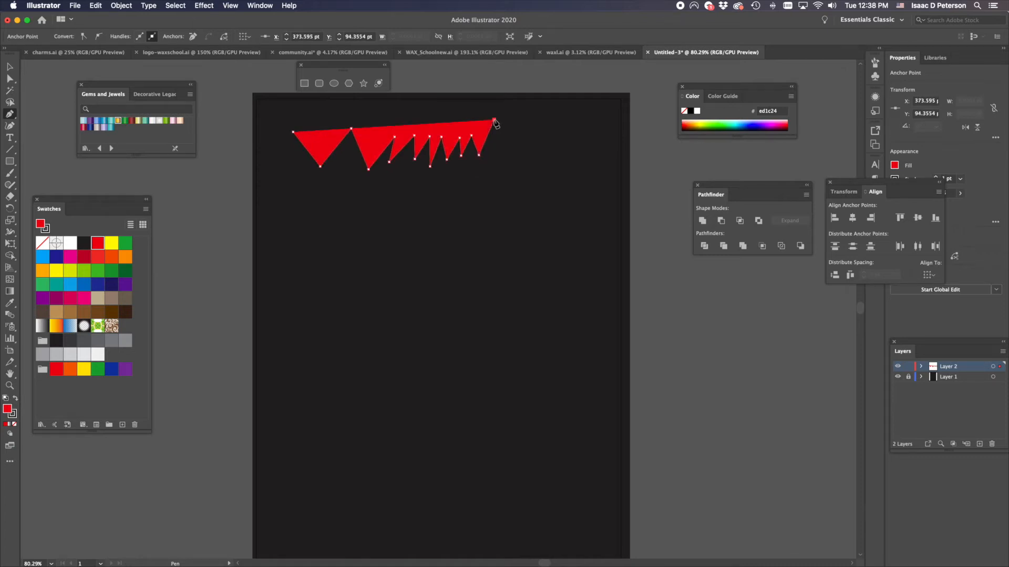
left_click(495, 165)
left_click(508, 143)
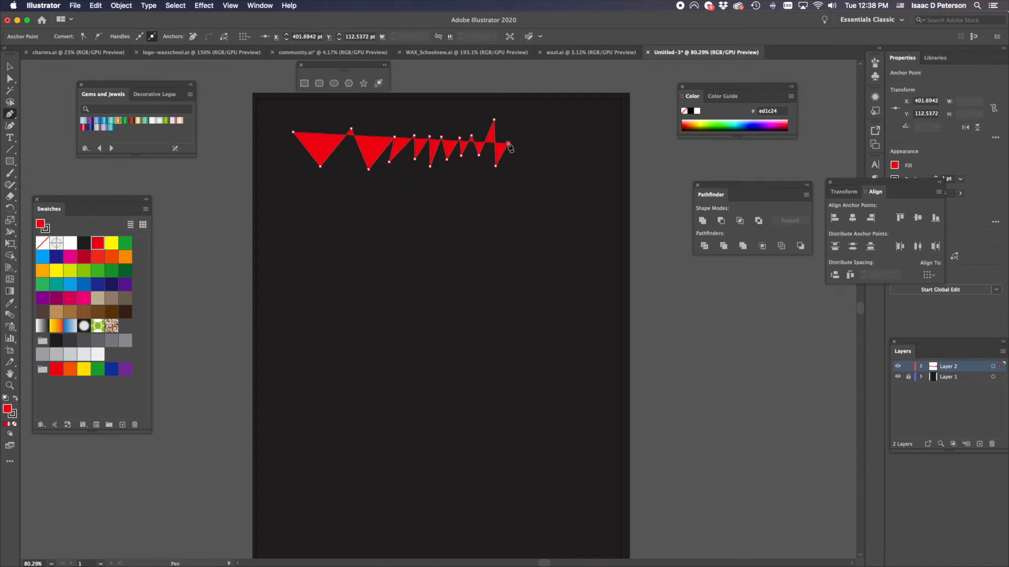
- Draw the zigzag's jagged lower edge from right to left with straight segments and close the path at its starting point
left_click(505, 206)
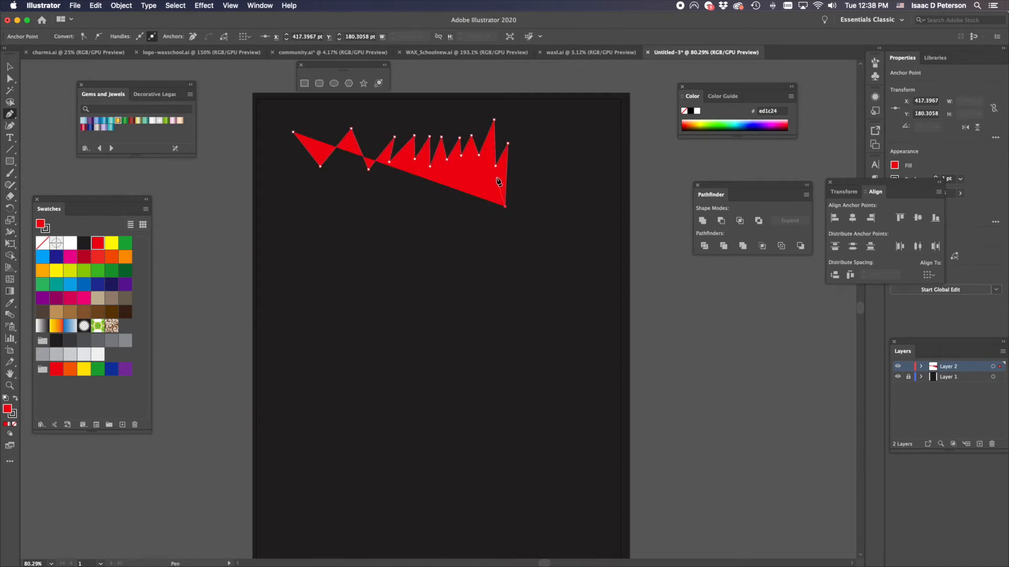
left_click(497, 178)
left_click(482, 215)
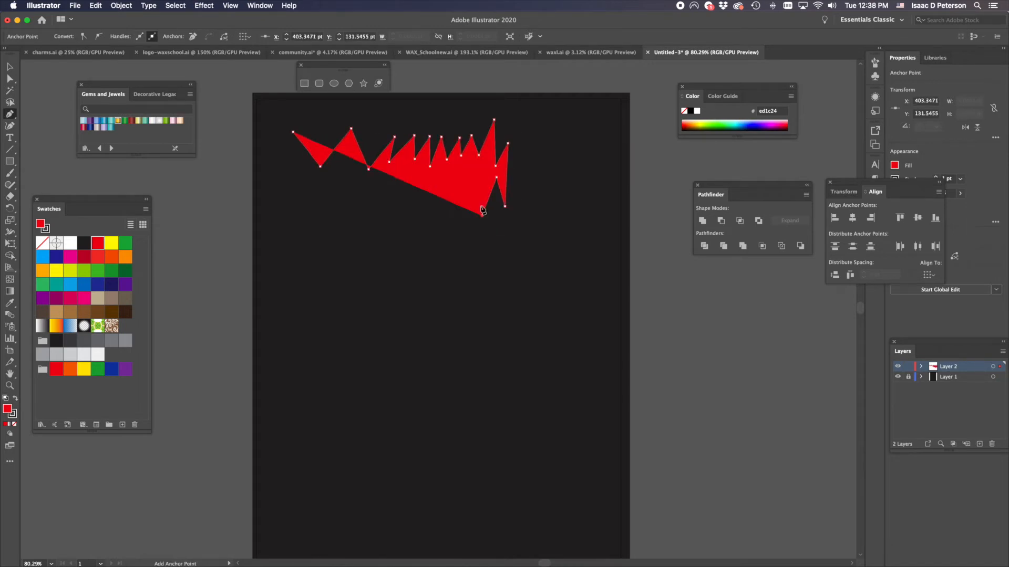
left_click(478, 174)
left_click(457, 215)
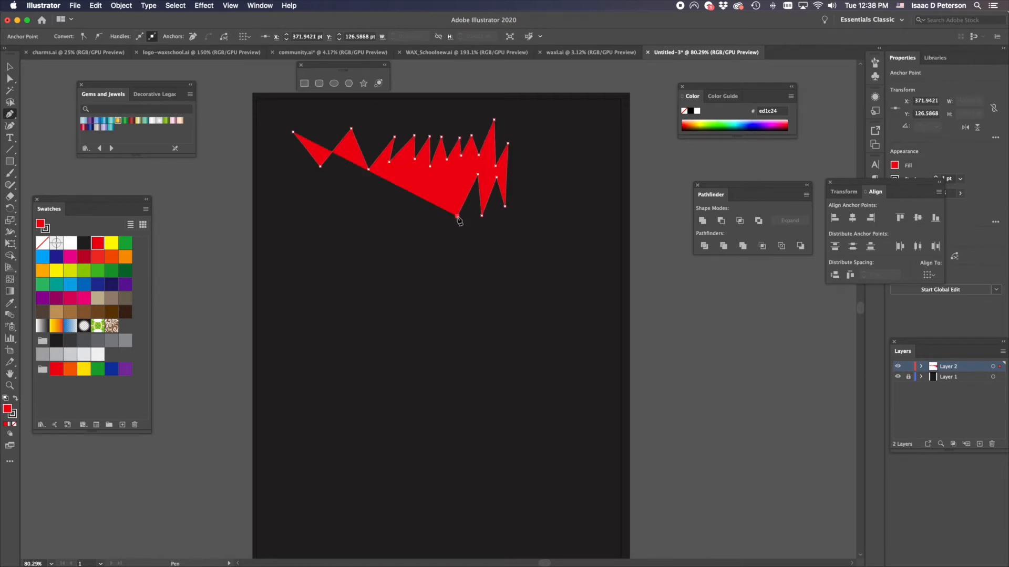
left_click(454, 173)
left_click(430, 215)
left_click(432, 178)
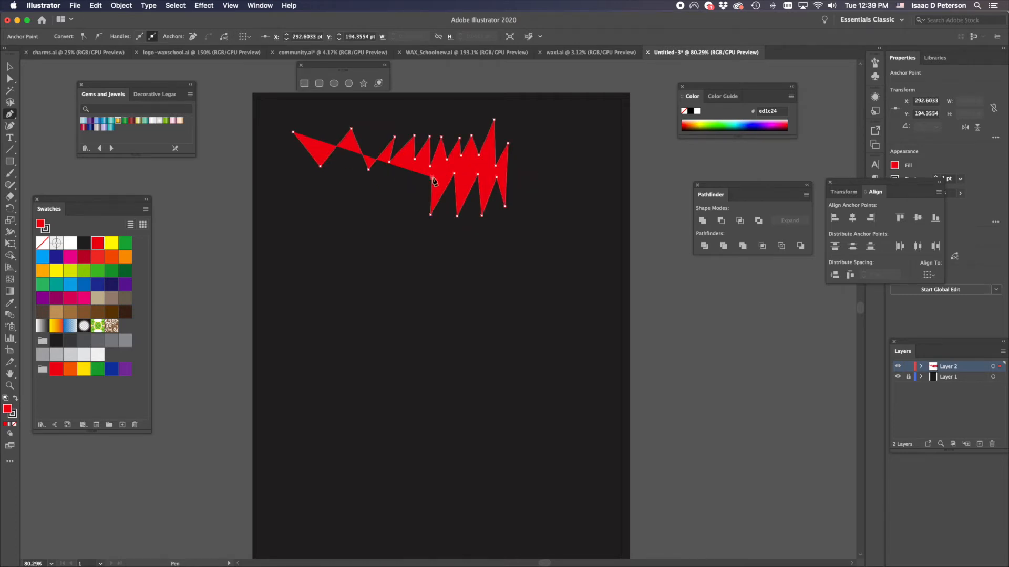
left_click(407, 215)
left_click(402, 178)
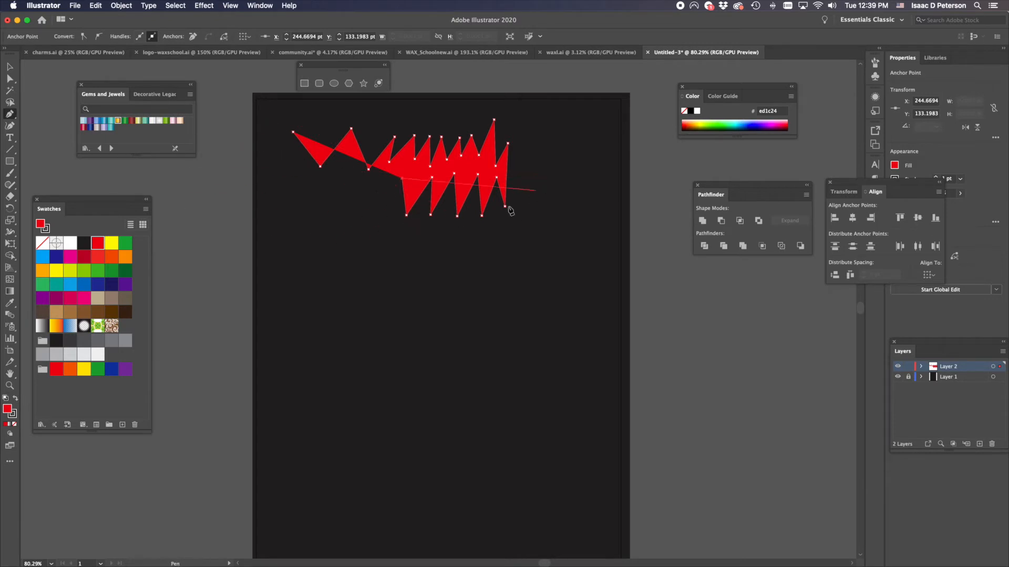
left_click(363, 217)
left_click(351, 182)
left_click(330, 218)
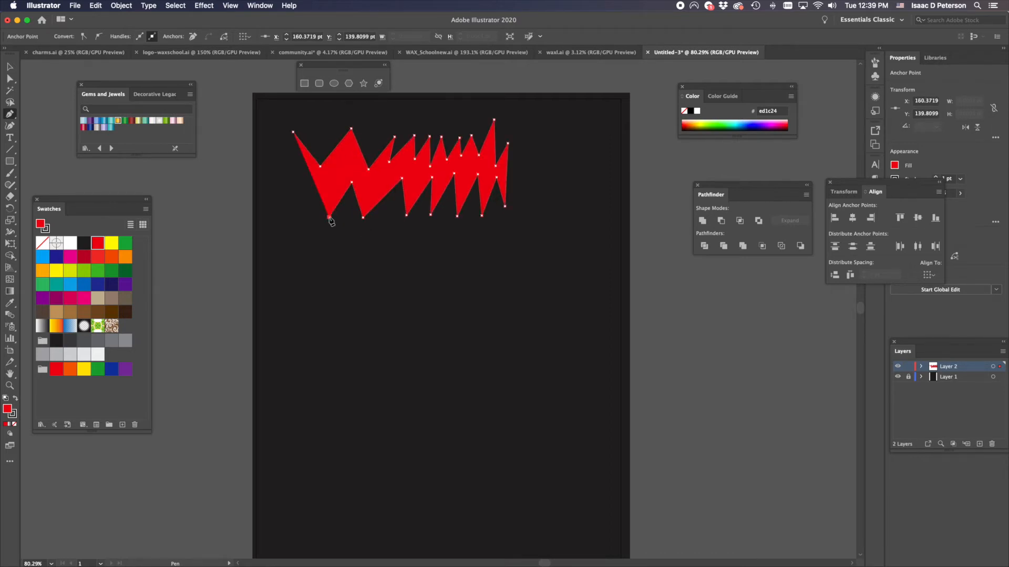
left_click(331, 176)
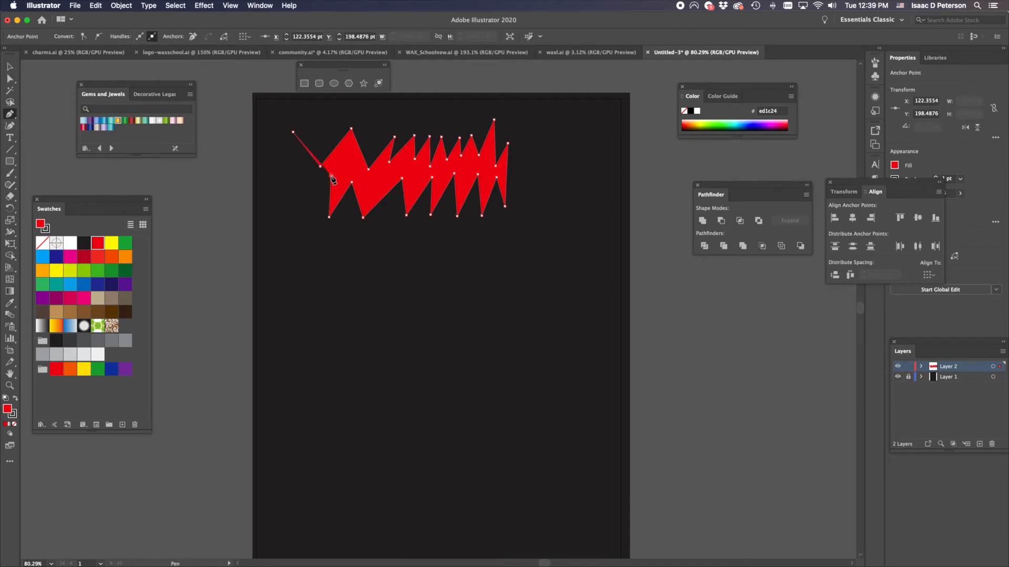
left_click(293, 209)
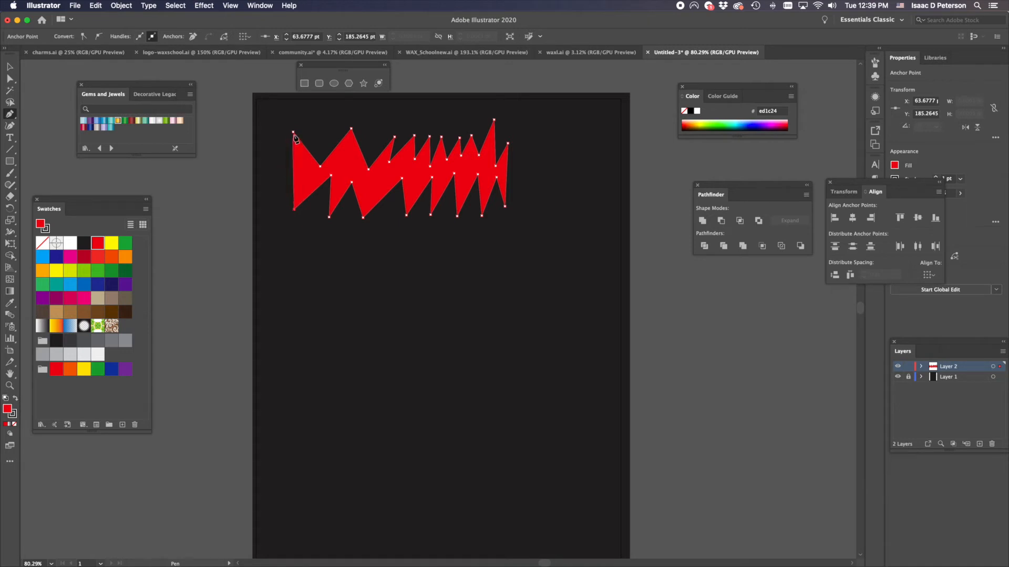
left_click(293, 133)
- Draw a closed angular red shape with two pointed wings, about 173 x 167 pt, below the zigzag and shift it slightly left
left_click(297, 260)
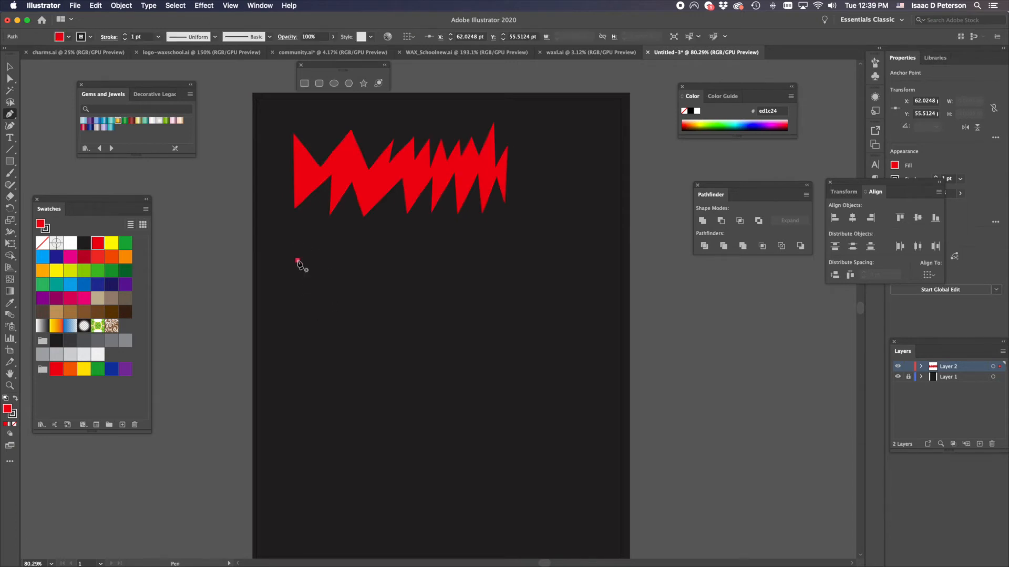
left_click(339, 231)
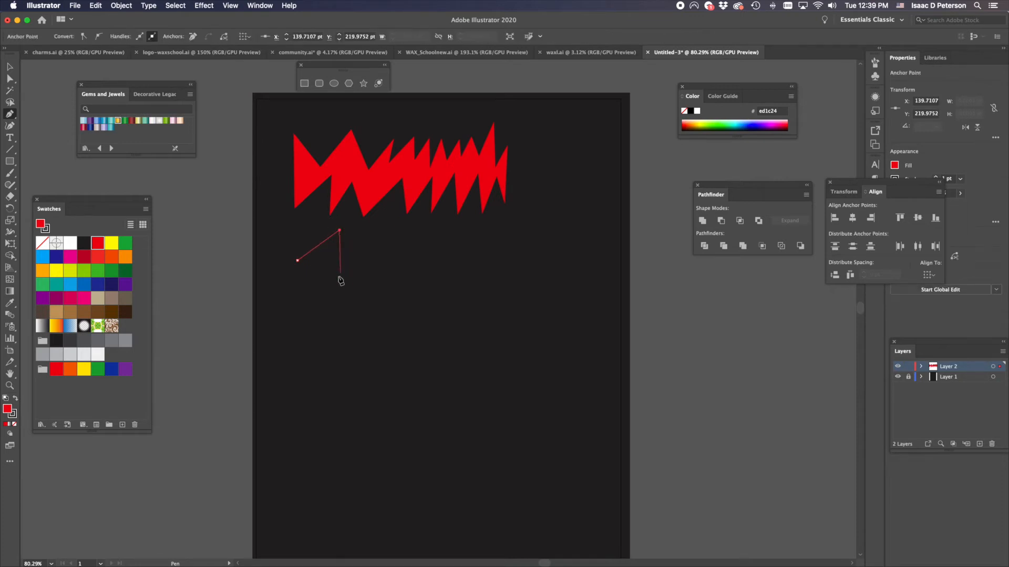
left_click(342, 274)
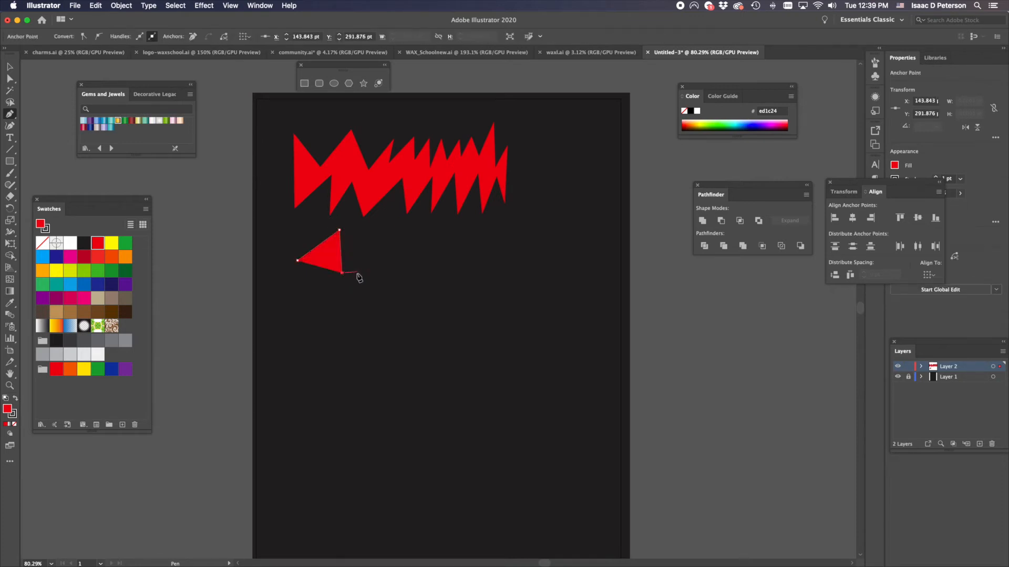
left_click(354, 280)
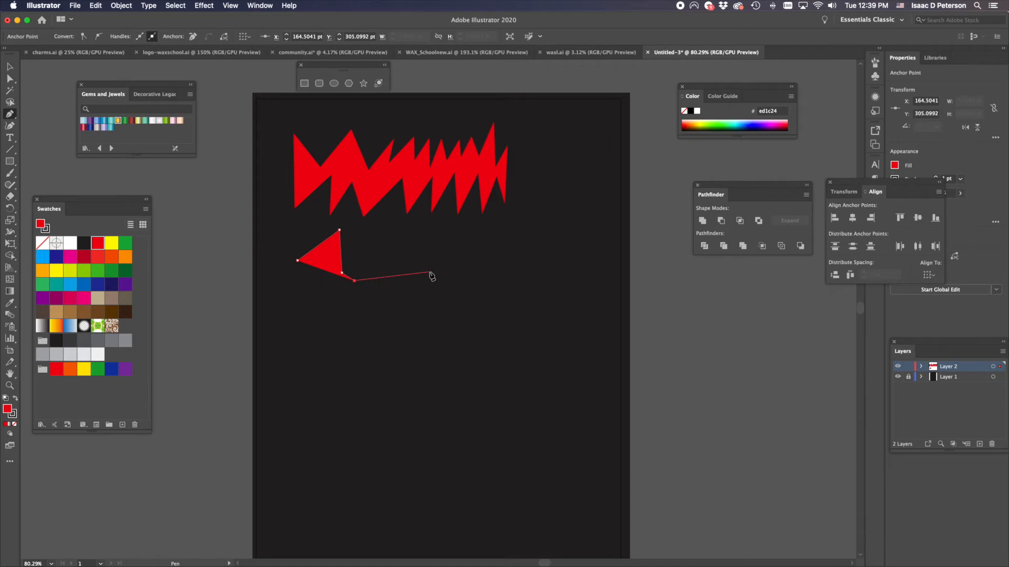
left_click(400, 271)
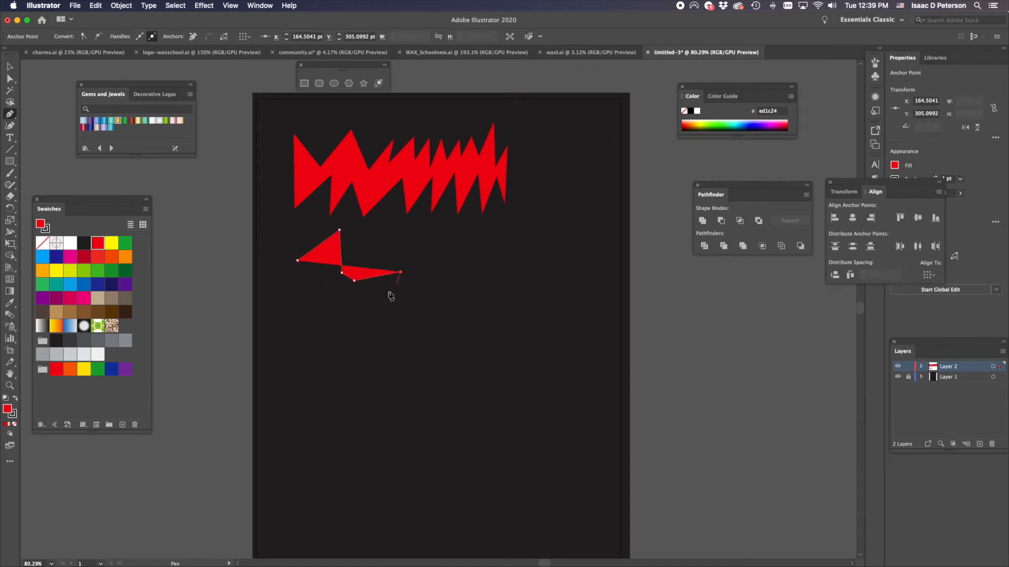
left_click(345, 330)
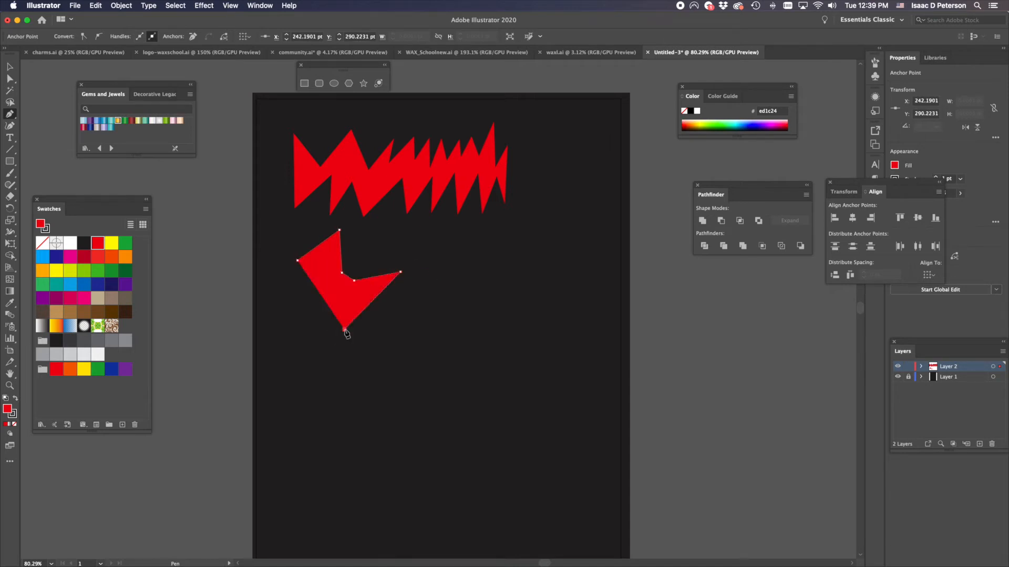
left_click(342, 290)
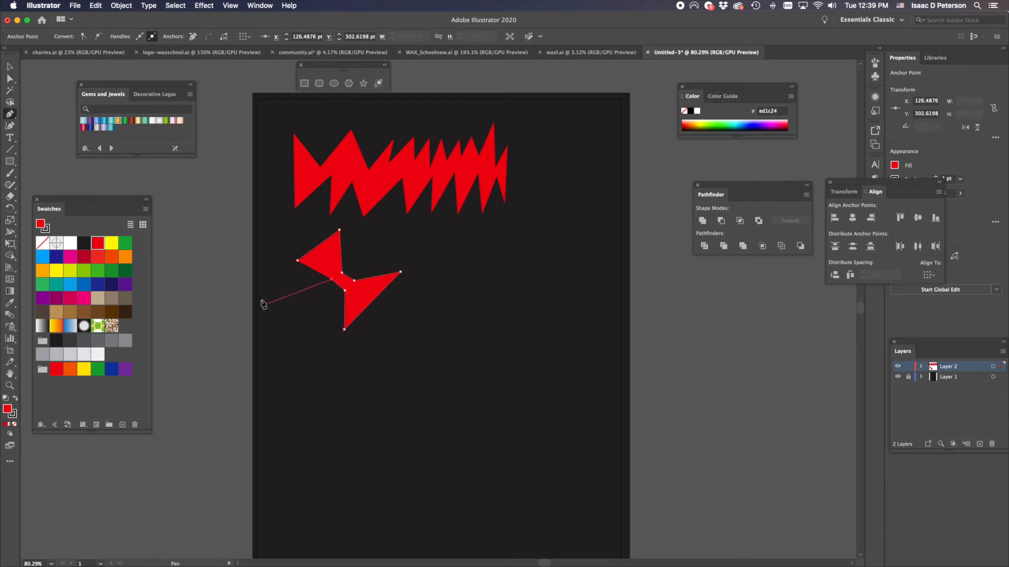
left_click(298, 261)
left_click_drag(319, 264, 298, 261)
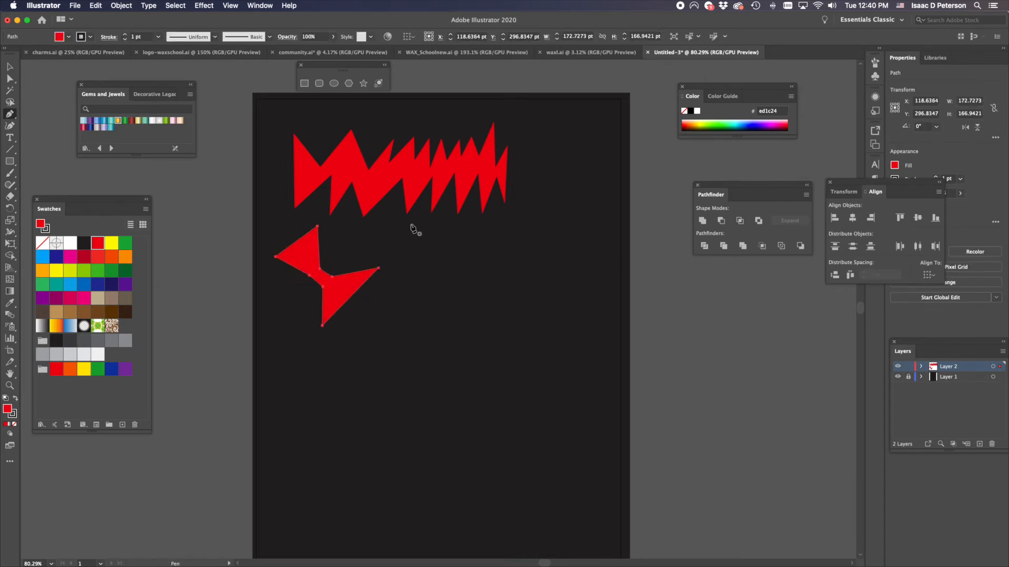
left_click(412, 227)
left_click(541, 236)
left_click(440, 311)
left_click(525, 168)
left_click(517, 350)
left_click(570, 325)
left_click(633, 300)
left_click(528, 309)
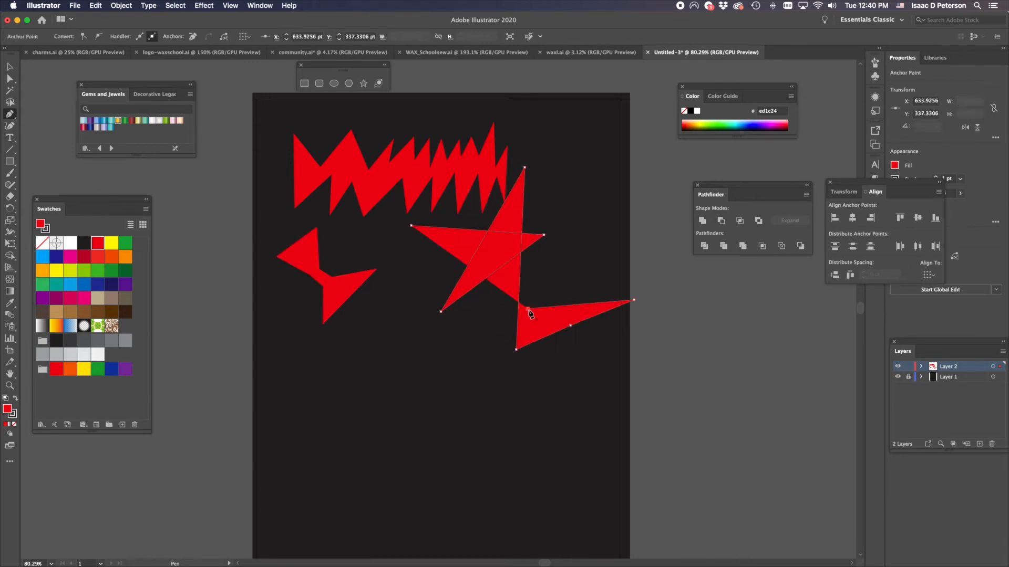
left_click(411, 227)
left_click(527, 309)
key("BackSpace")
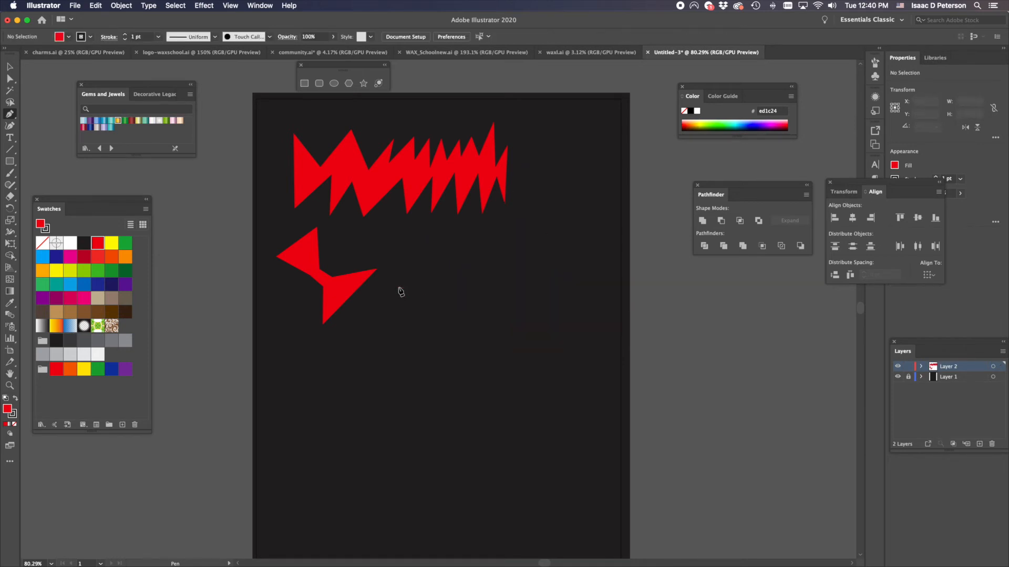
- Draw a closed five-pointed red star right of the two-winged shape, using straight Pen segments with alternating inner and outer corners
left_click(427, 280)
left_click(470, 298)
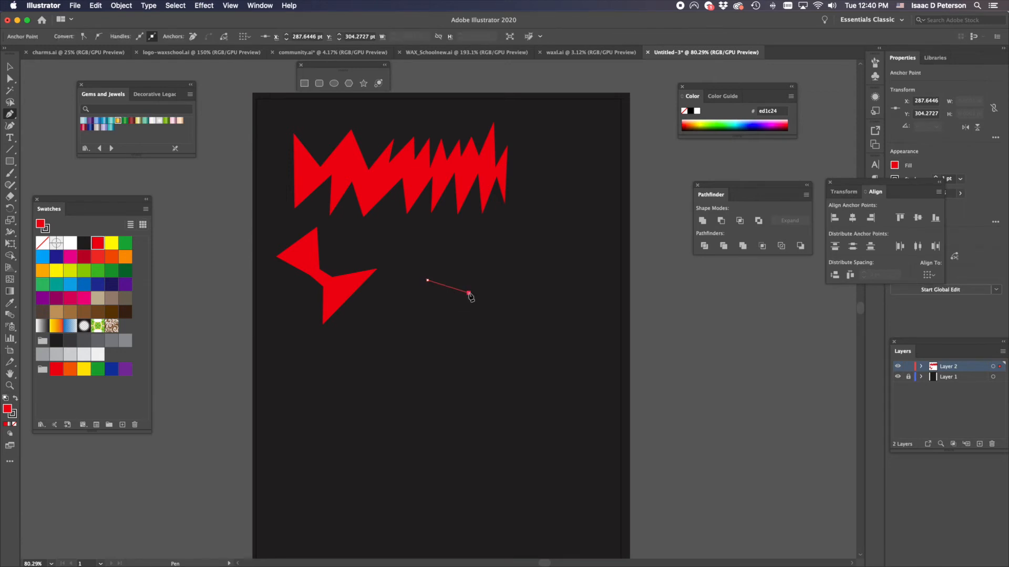
left_click(453, 342)
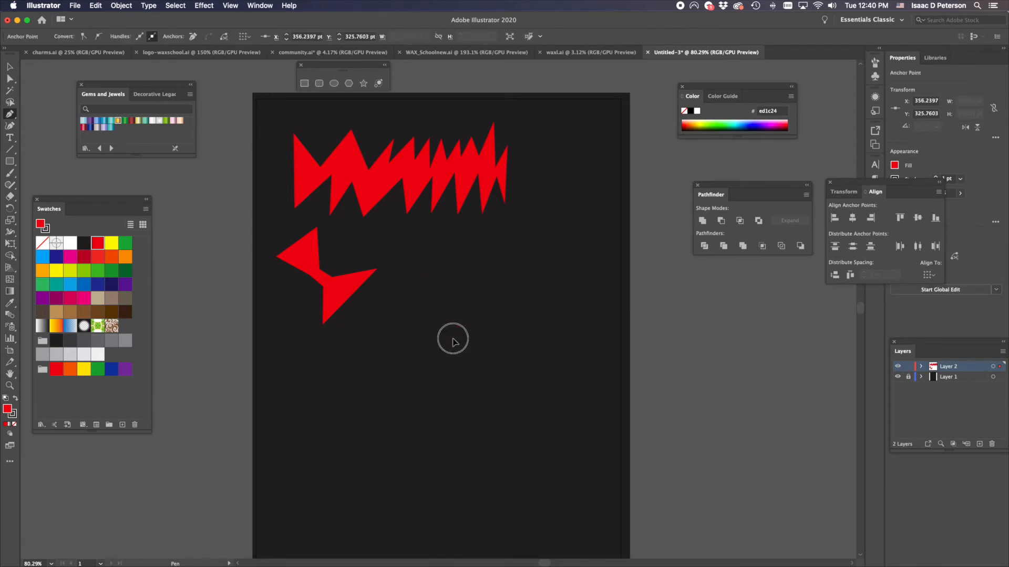
left_click(489, 304)
left_click(529, 336)
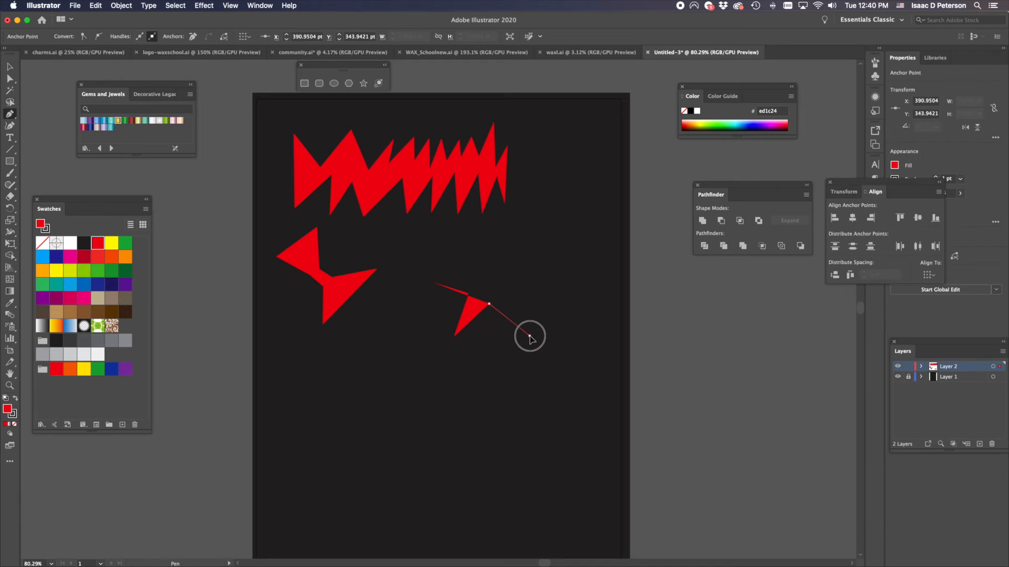
left_click(514, 292)
left_click(557, 270)
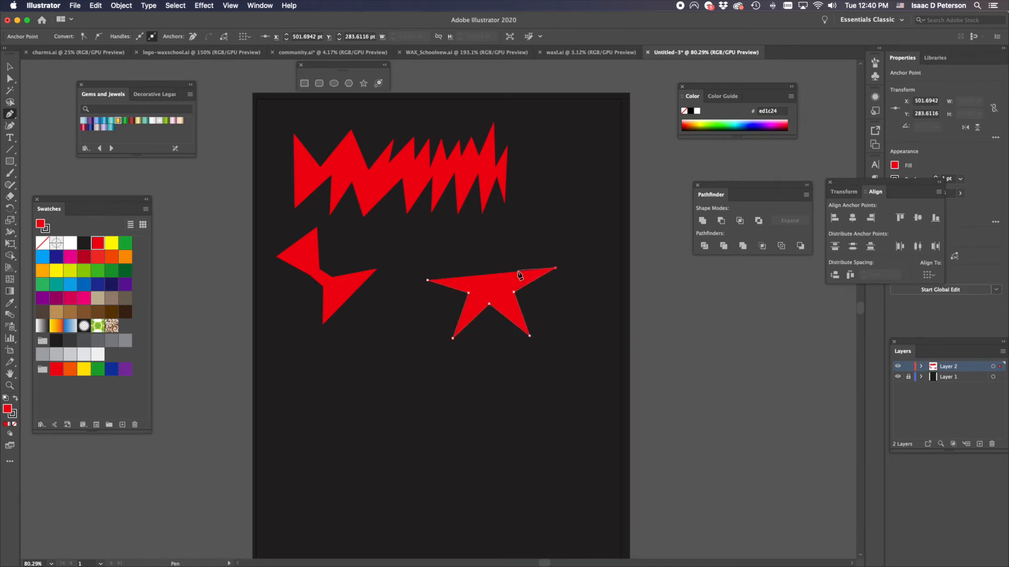
left_click(503, 273)
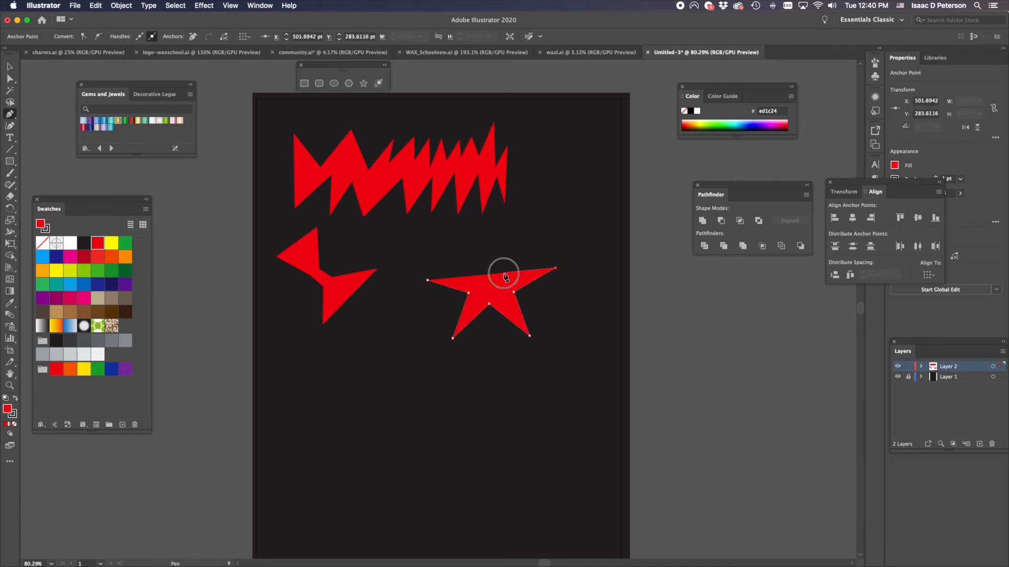
left_click(496, 223)
left_click(476, 273)
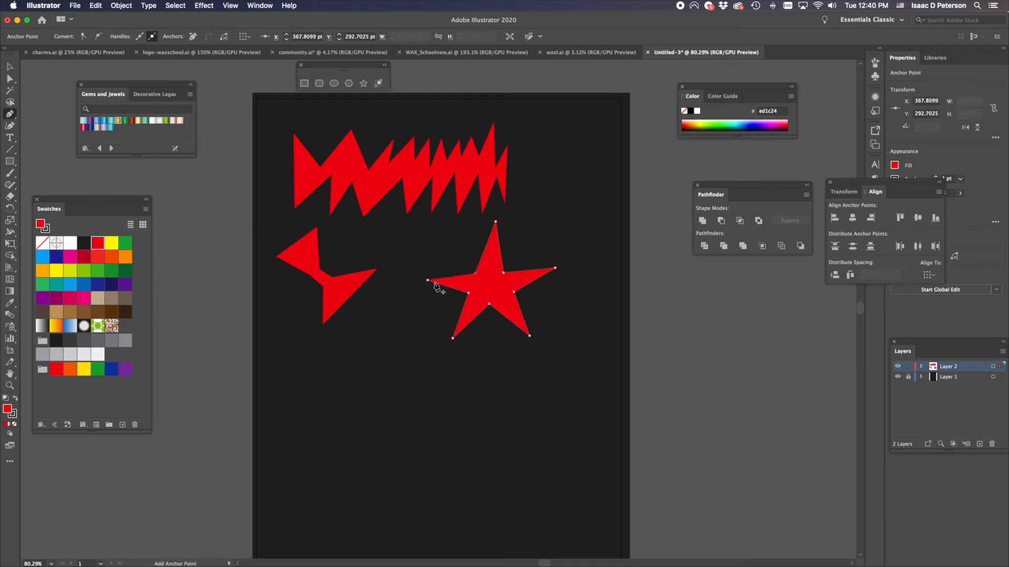
left_click(429, 281)
scroll(348, 409, "down", 3)
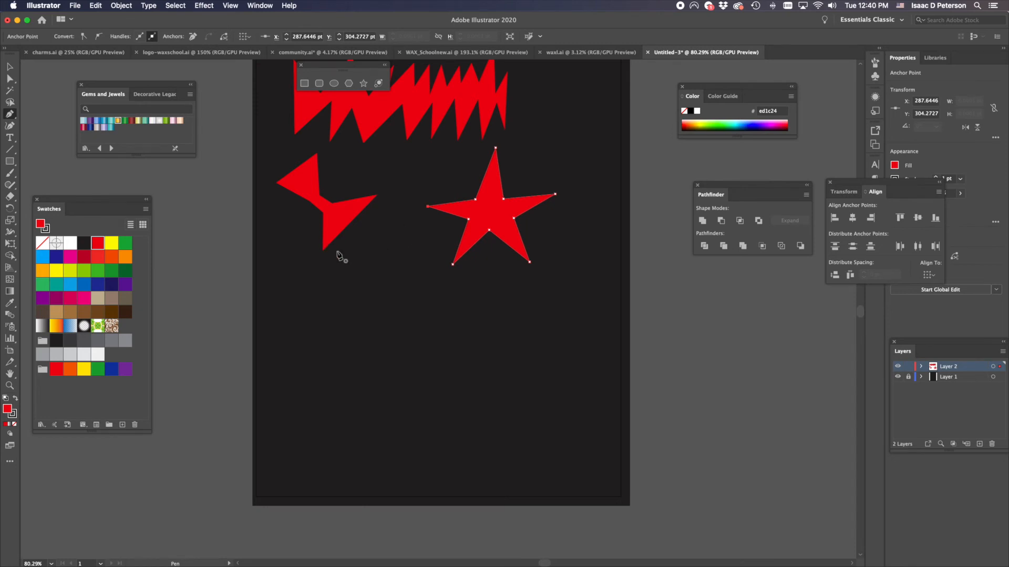
left_click_drag(323, 275, 342, 271)
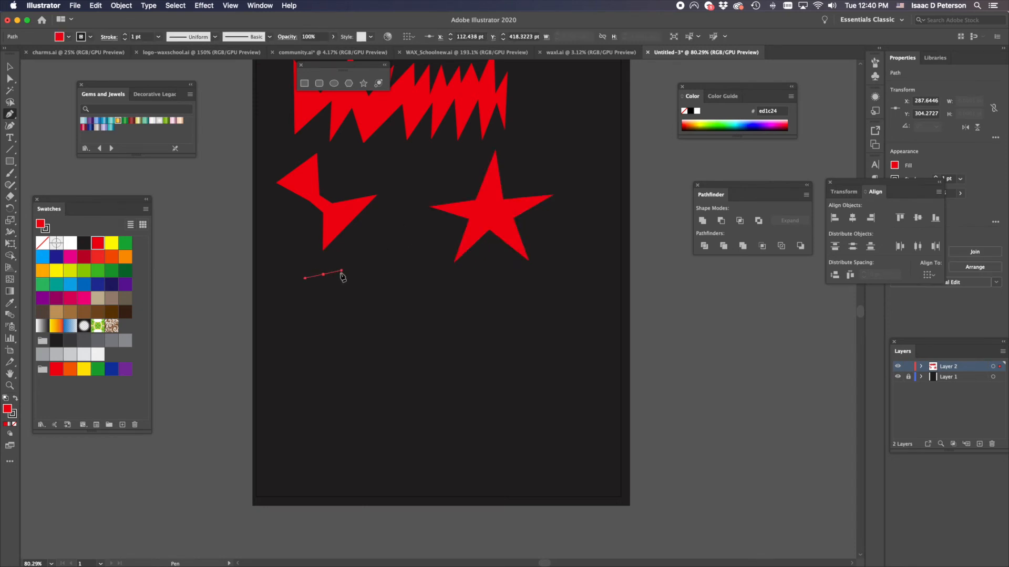
left_click(398, 297)
left_click(339, 337)
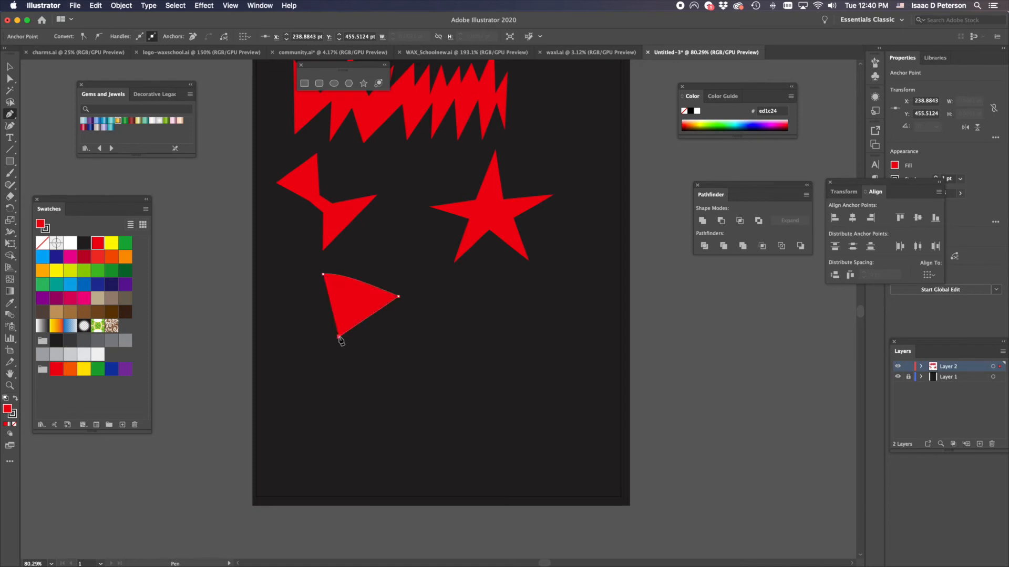
left_click(323, 275)
key("super+z")
key("super+z")
key("super+z")
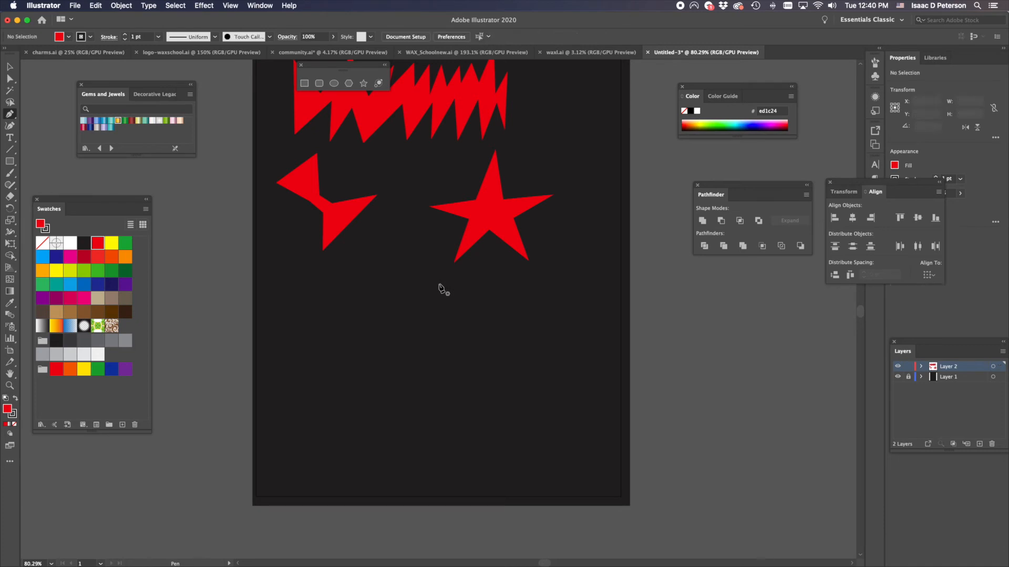
- Draw a small closed red triangle with straight Pen segments below the two-winged shape
left_click(329, 277)
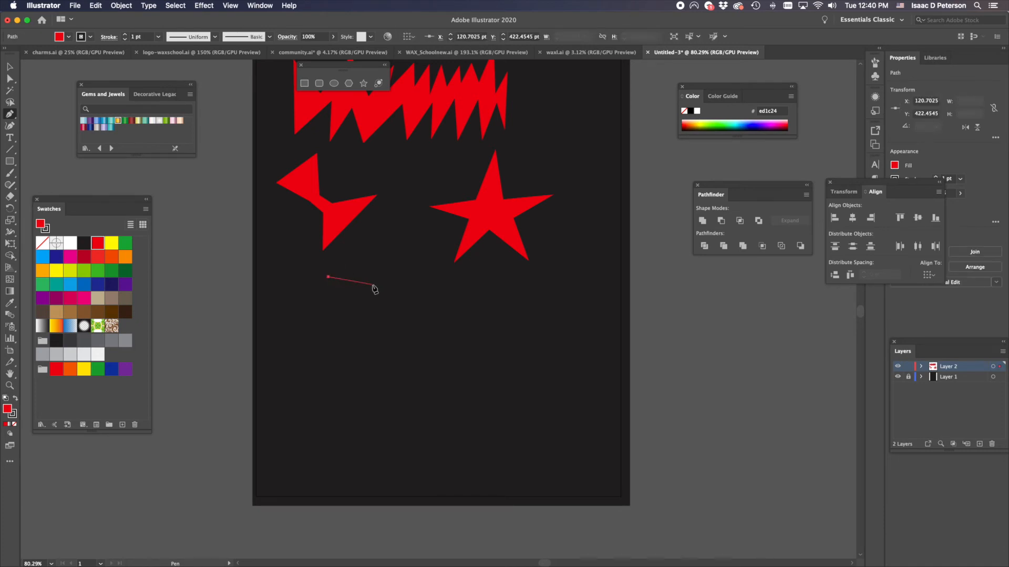
left_click(372, 285)
left_click(346, 317)
left_click(328, 278)
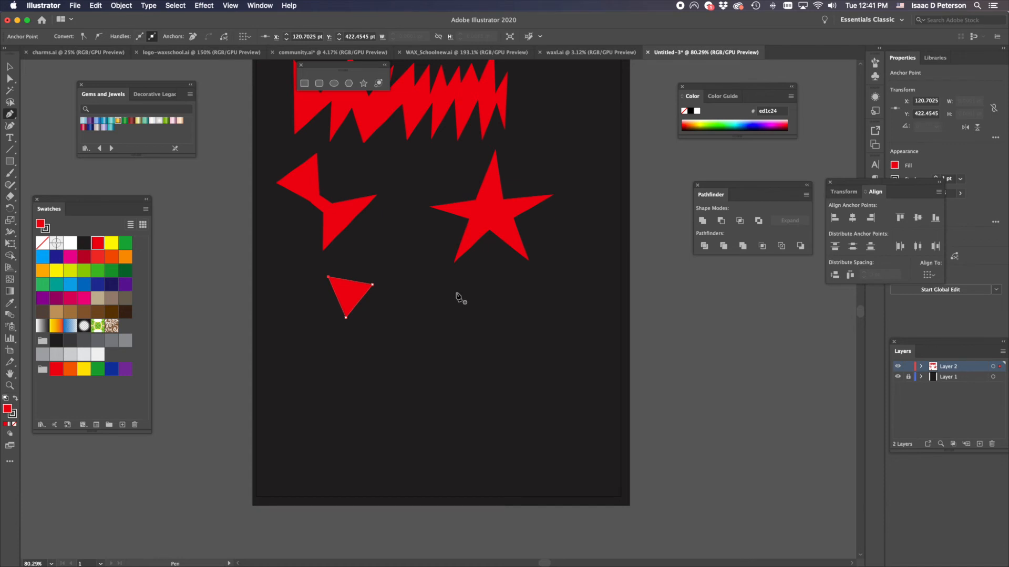
- Start a small angular shape right of the triangle by placing its first three straight Pen corners
left_click(425, 290)
left_click(424, 311)
left_click(437, 310)
left_click(439, 229)
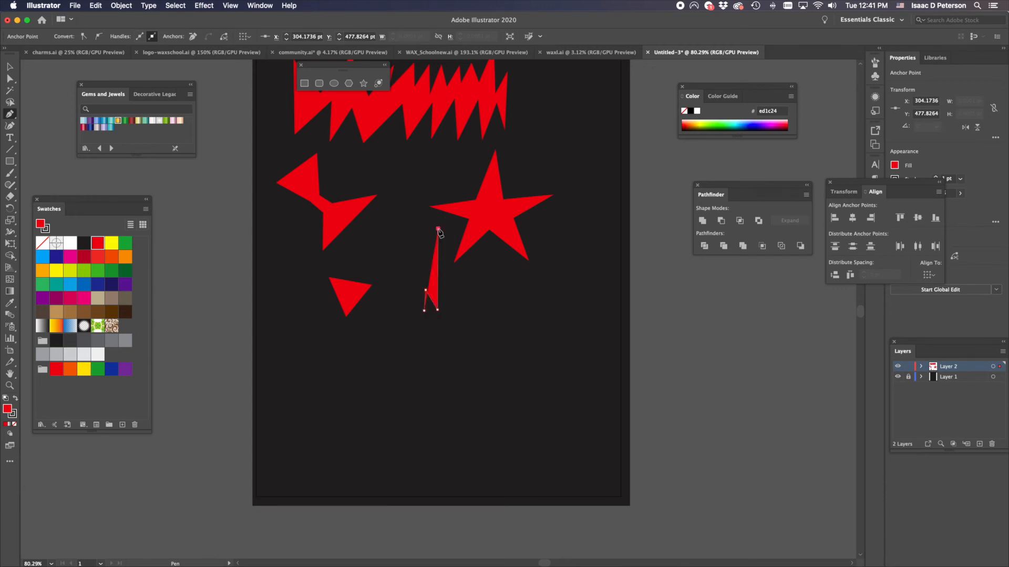
left_click(460, 309)
key("super+z")
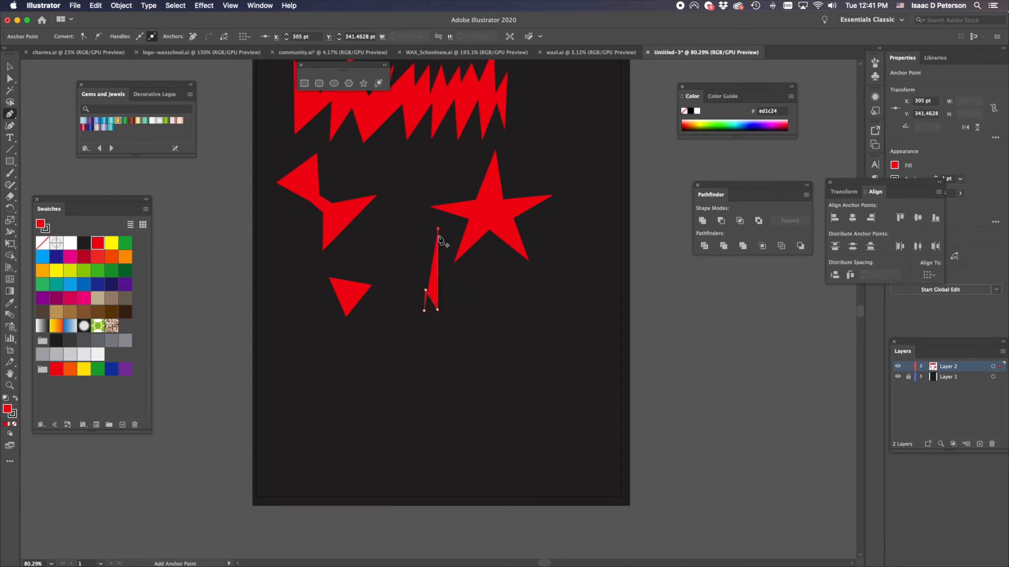
key("super+z")
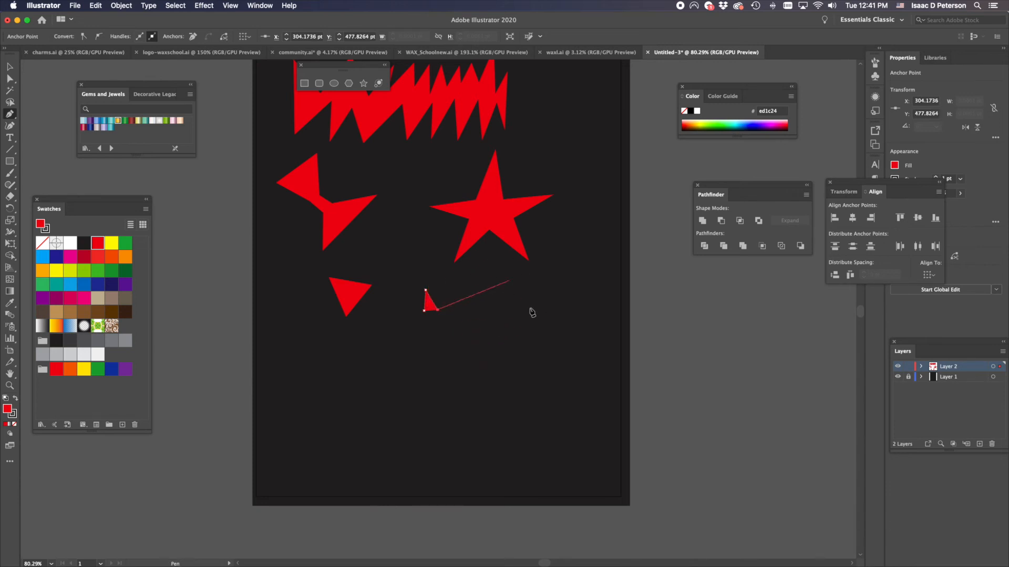
- Continue the small angular shape with a second upward spike, a flat base and a long left tip, and close the path
left_click(458, 293)
left_click(449, 326)
left_click(435, 329)
left_click(389, 329)
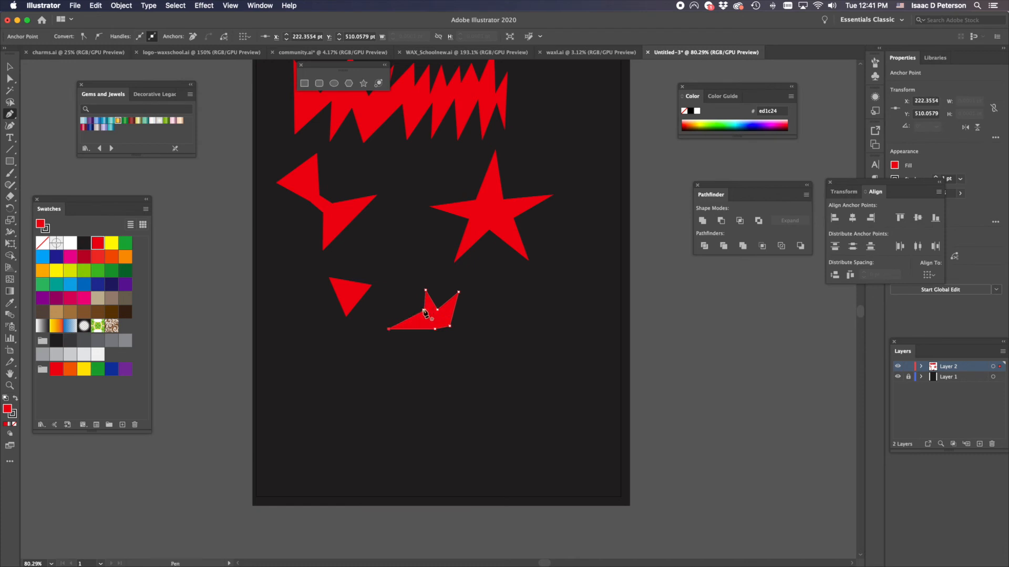
left_click(424, 312)
- Draw the upper and right-hand points of a second star below the large red star with straight Pen segments, leaving the path open
left_click(505, 296)
left_click(510, 266)
left_click(523, 293)
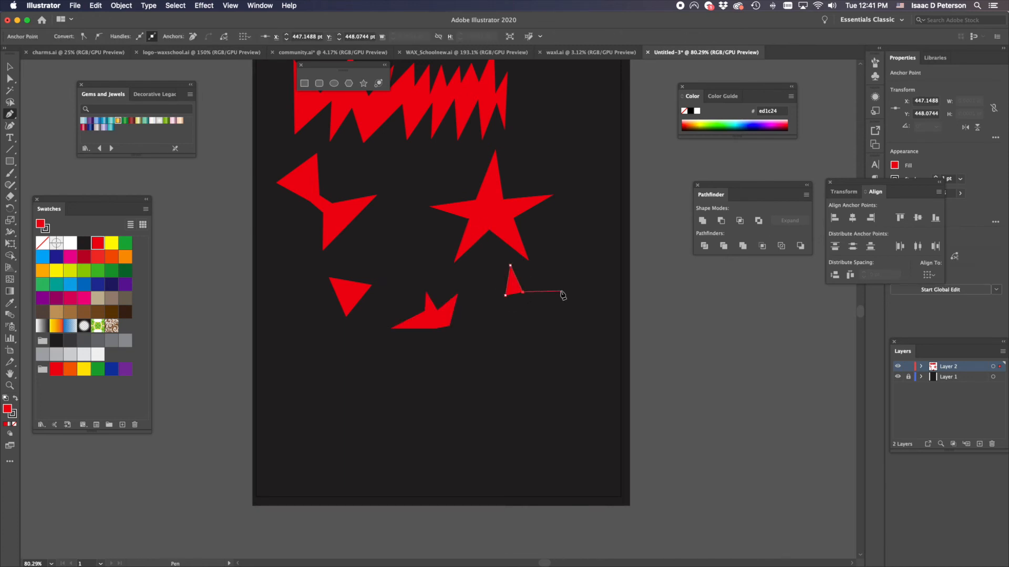
left_click(561, 291)
left_click(525, 312)
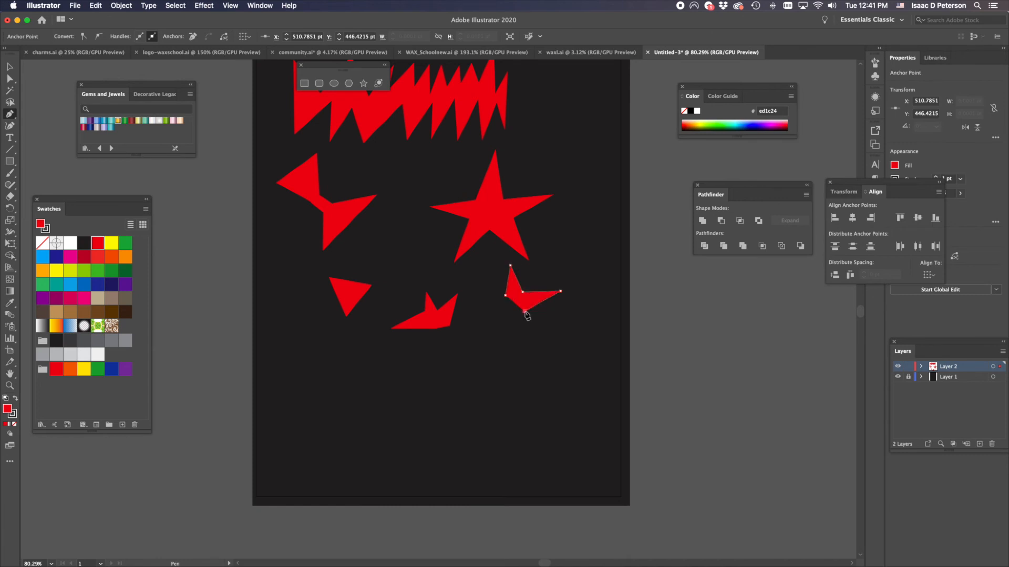
left_click(541, 345)
left_click(513, 326)
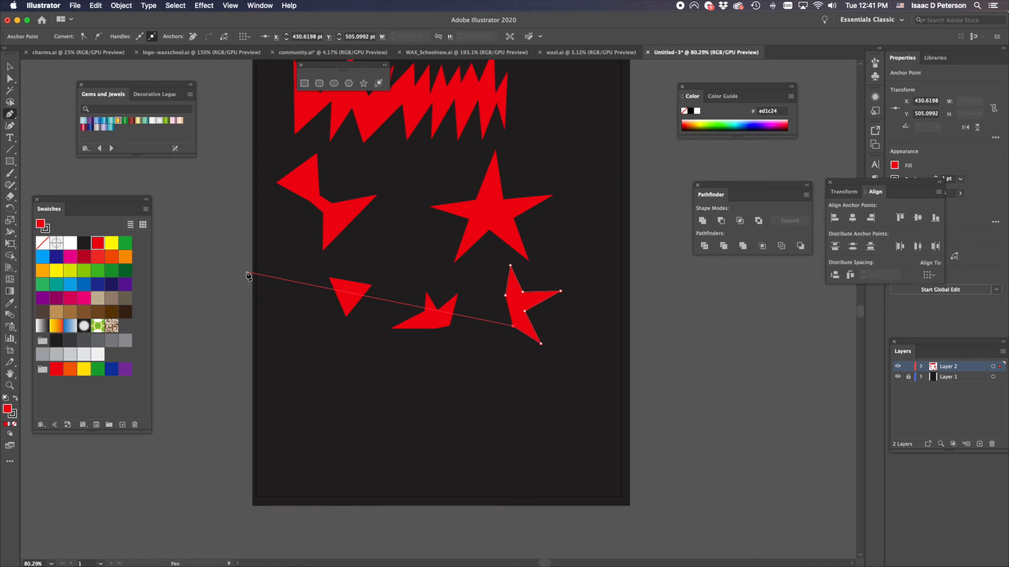
- Set the open star's fill to the blue swatch 00aeef, add its two remaining left-hand points and close the path
left_click(44, 257)
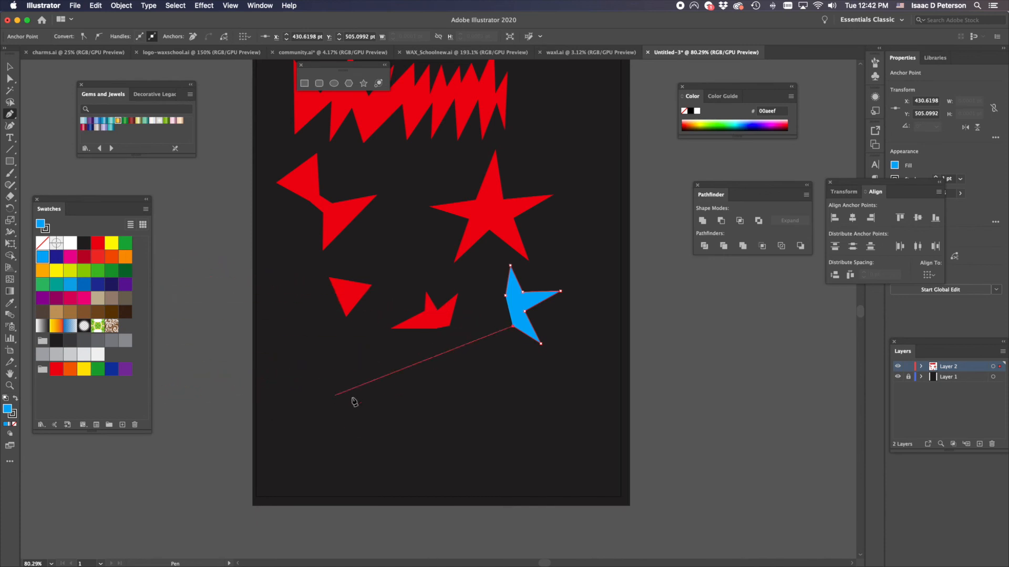
left_click(487, 346)
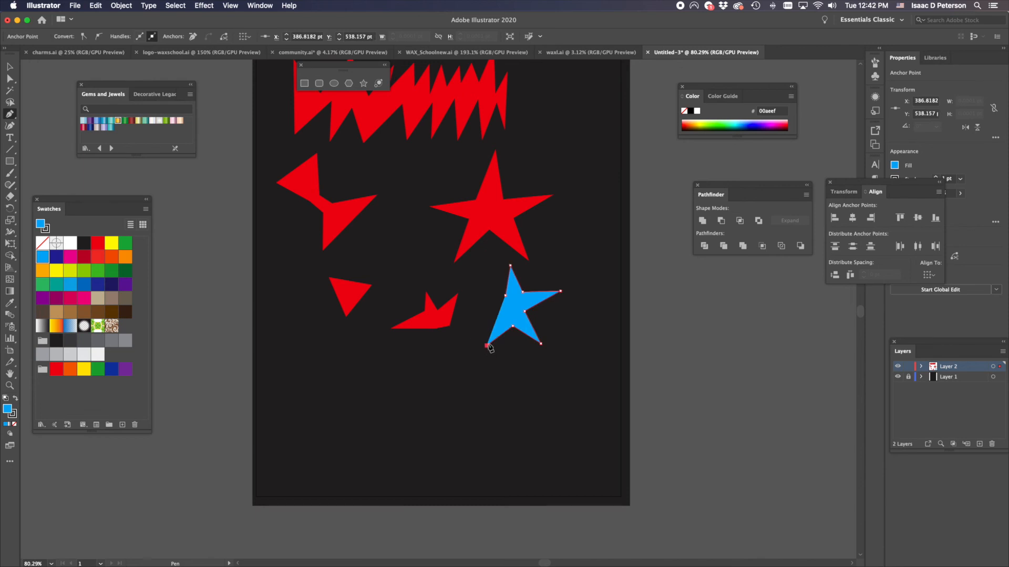
left_click(497, 318)
left_click(459, 282)
left_click(505, 296)
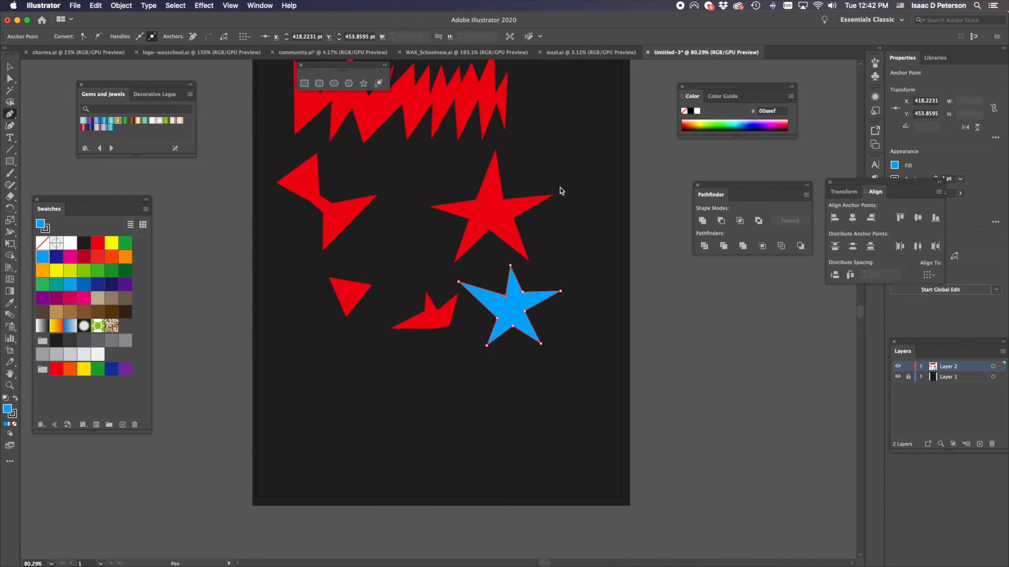
- Draw a closed five-pointed blue star right of the zigzag, shifting its left inner corner outward before adding the last point
scroll(482, 162, "up", 2)
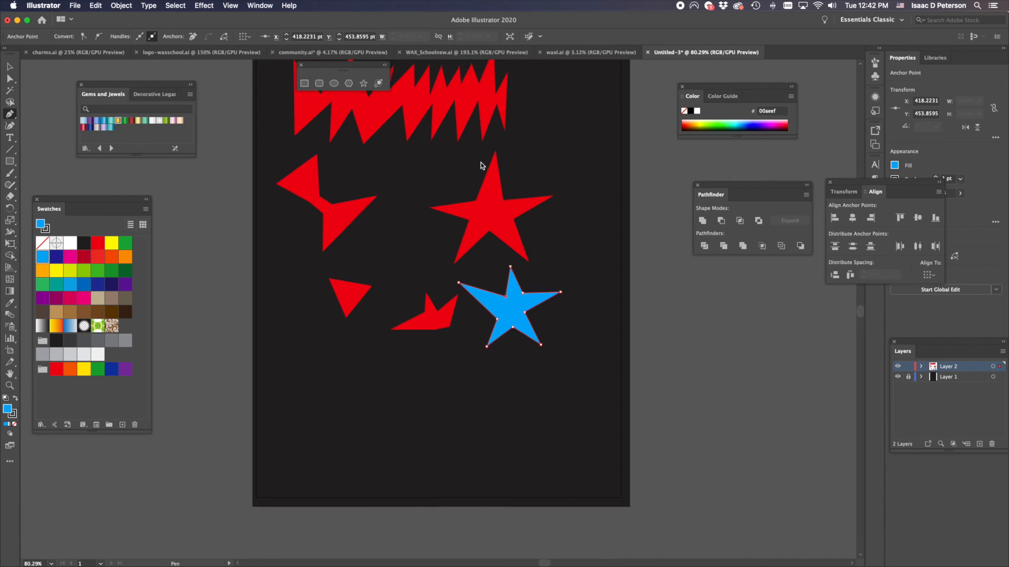
left_click(547, 128)
left_click(565, 101)
left_click(571, 127)
left_click(572, 151)
left_click(599, 182)
left_click(562, 162)
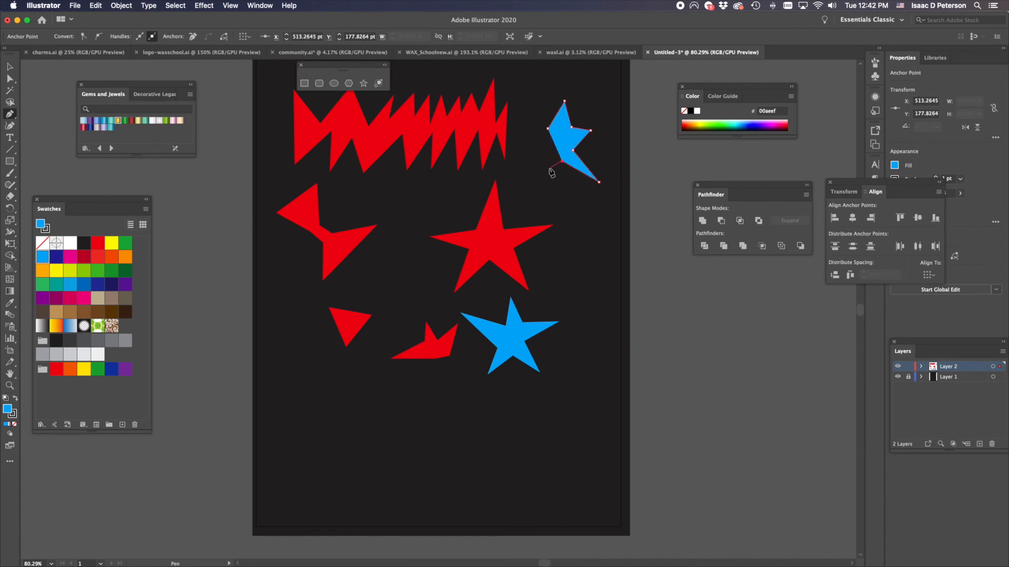
left_click(529, 180)
left_click(546, 151)
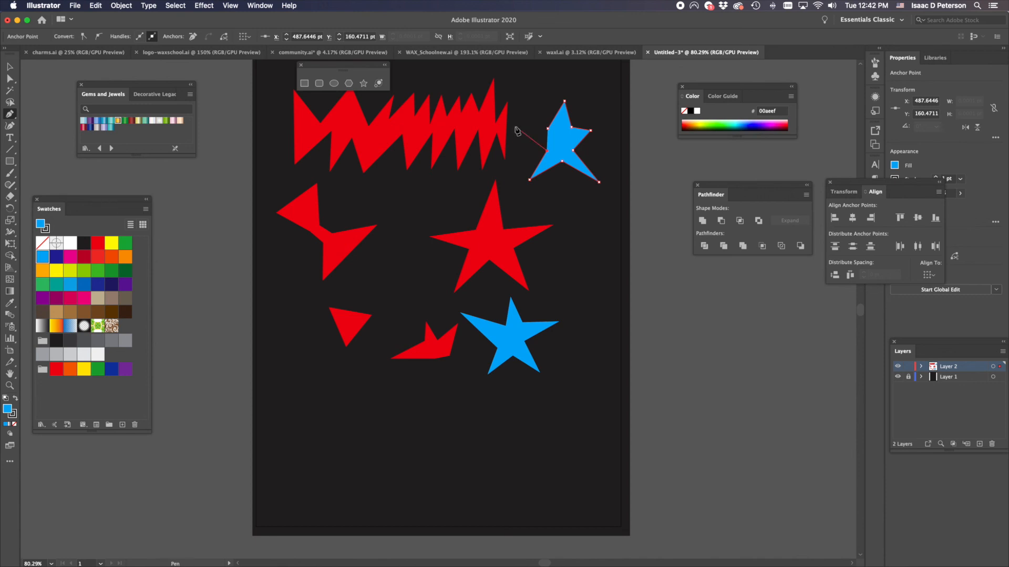
key("super")
left_click_drag(547, 152, 515, 125)
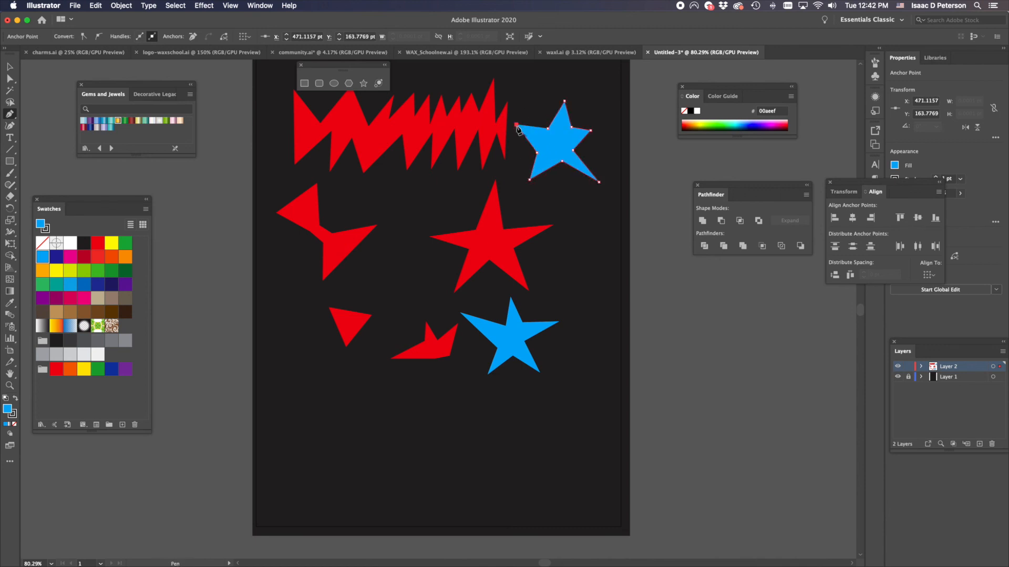
left_click(547, 129)
- Reposition individual anchor points of the star beside the zigzag to even out its tips and inner corners
left_click_drag(572, 151, 558, 85)
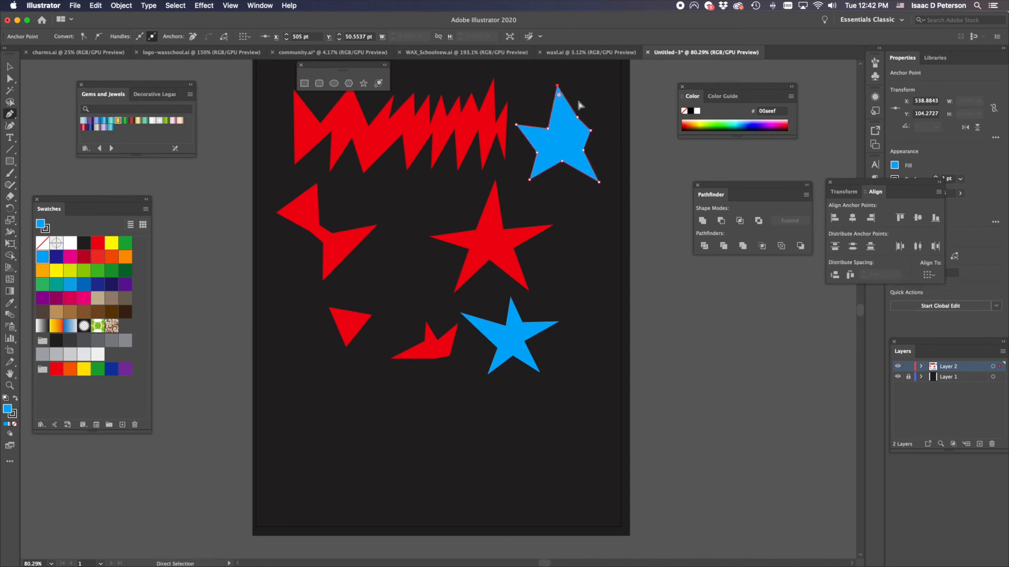
mouse_move(592, 130)
left_mouse_down()
mouse_move(616, 126)
mouse_move(575, 126)
left_mouse_up()
left_click_drag(600, 183, 600, 186)
left_click_drag(584, 151, 545, 150)
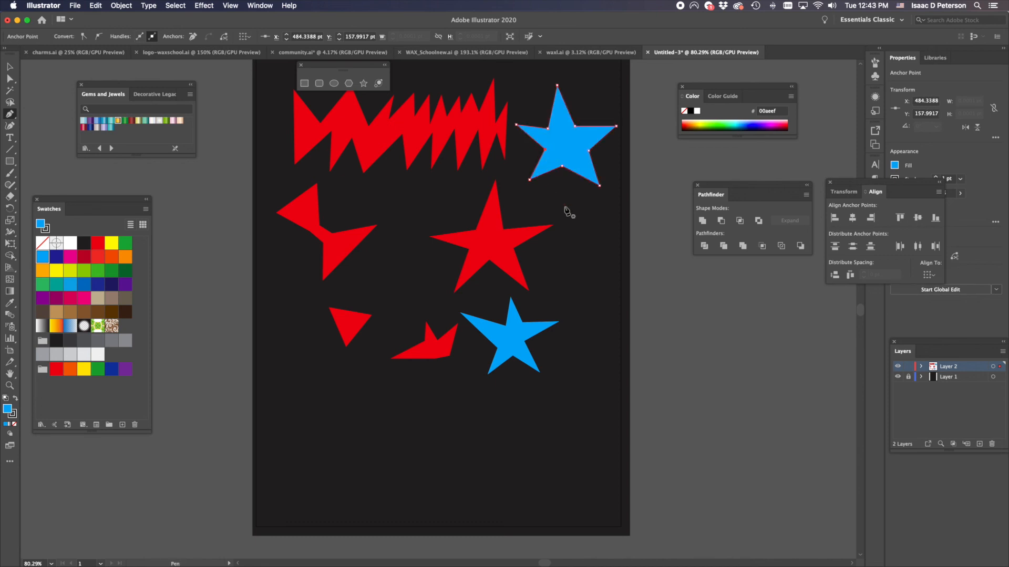
- Draw a small closed blue tilted square with four Pen corners to the right of the large red star
left_click(582, 226)
left_click(602, 239)
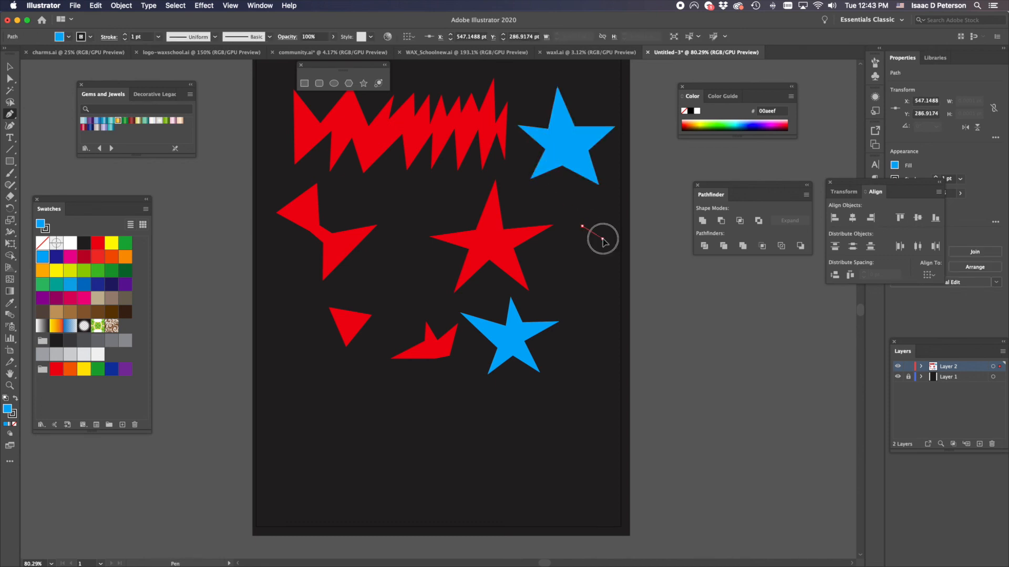
left_click(588, 257)
left_click(572, 246)
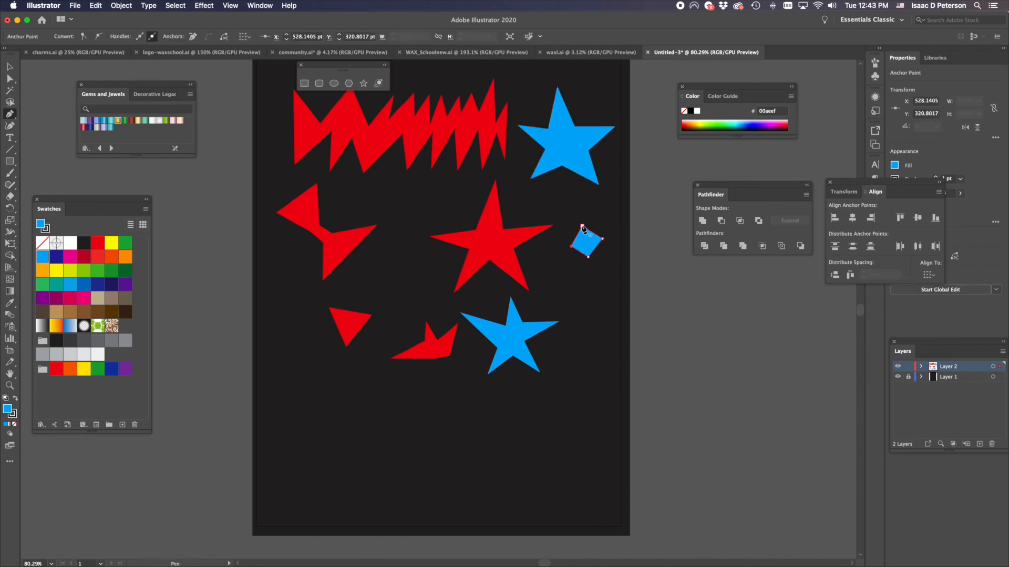
left_click(583, 227)
- Draw a smaller closed blue diamond with four Pen corners directly below the tilted square
left_click(580, 284)
left_click(591, 295)
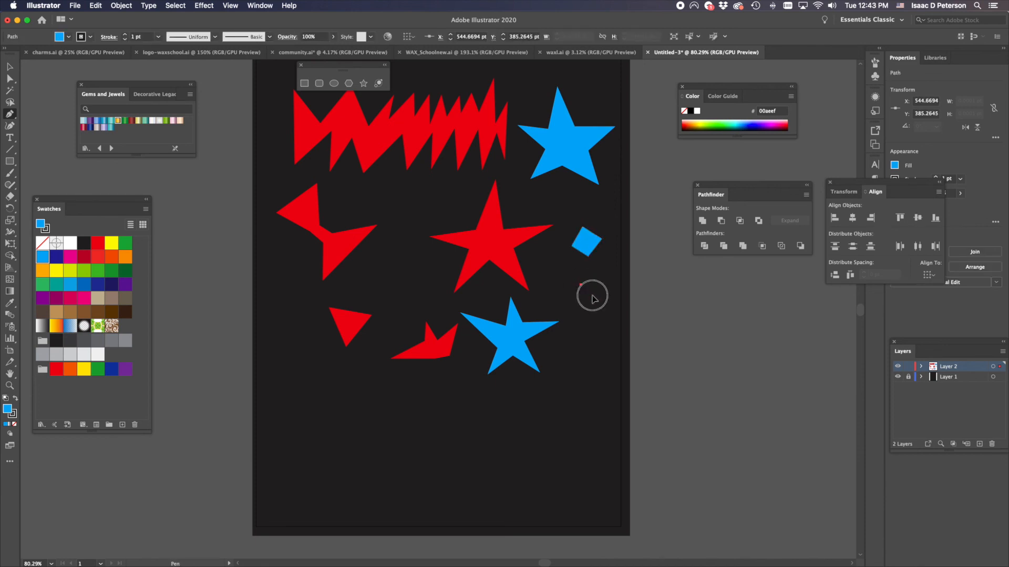
left_click(579, 307)
left_click(569, 298)
left_click(581, 287)
- Draw a closed blue tilted rectangle with four Pen corners below the diamond, right of the lower blue star
left_click(600, 334)
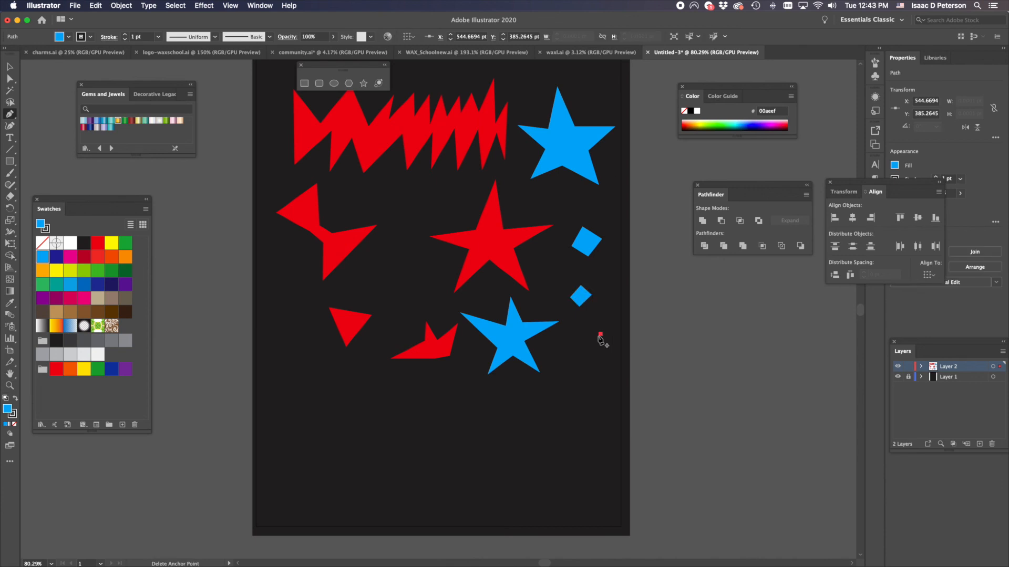
left_click(607, 351)
left_click(584, 358)
left_click(579, 345)
left_click(601, 334)
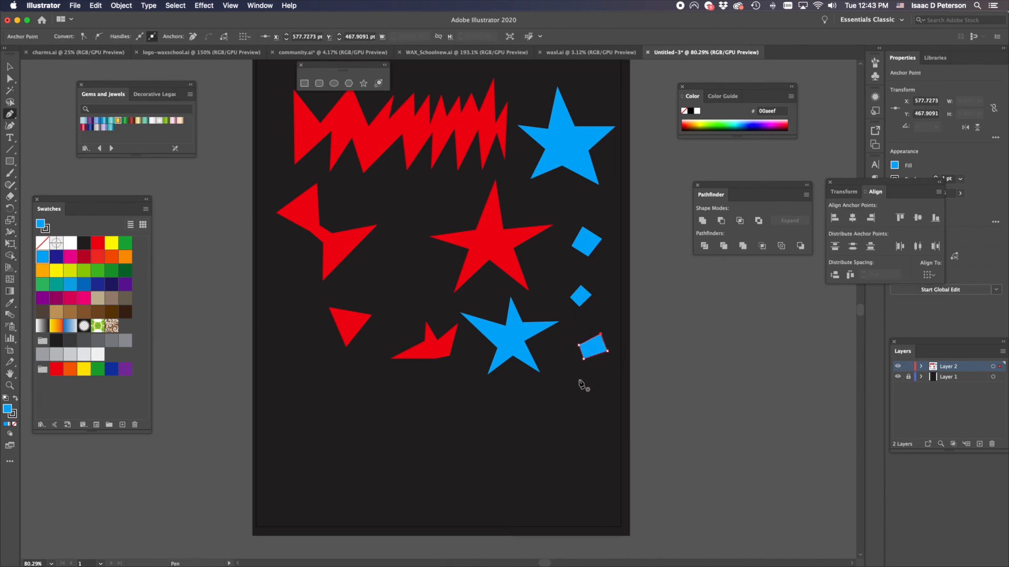
- Draw a small closed upright blue quadrilateral with a slanted top edge below the tilted rectangle, near the artboard's right edge
left_click(598, 379)
left_click(615, 376)
left_click(614, 399)
left_click(598, 399)
left_click(598, 379)
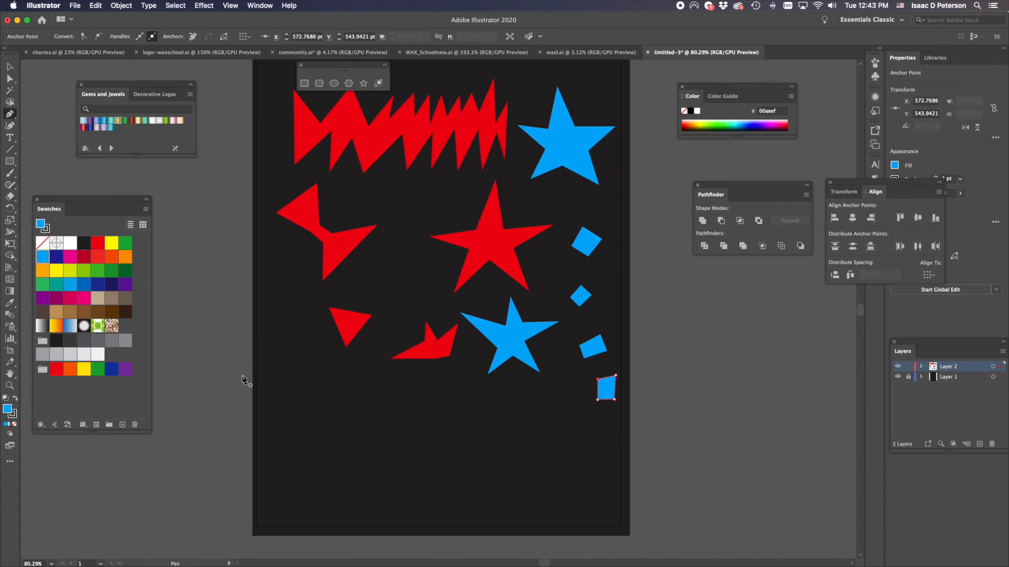
scroll(361, 380, "up", 2)
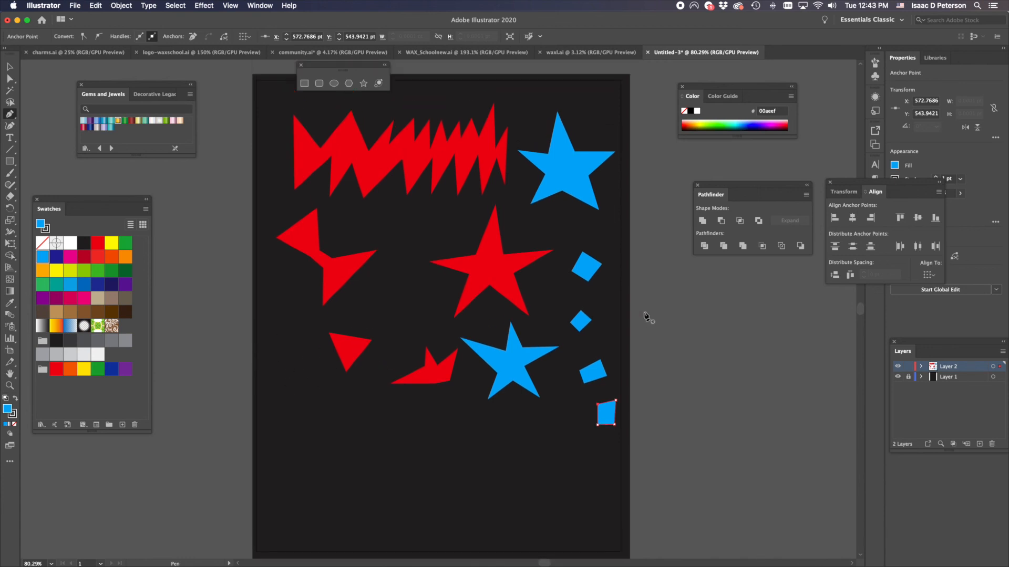